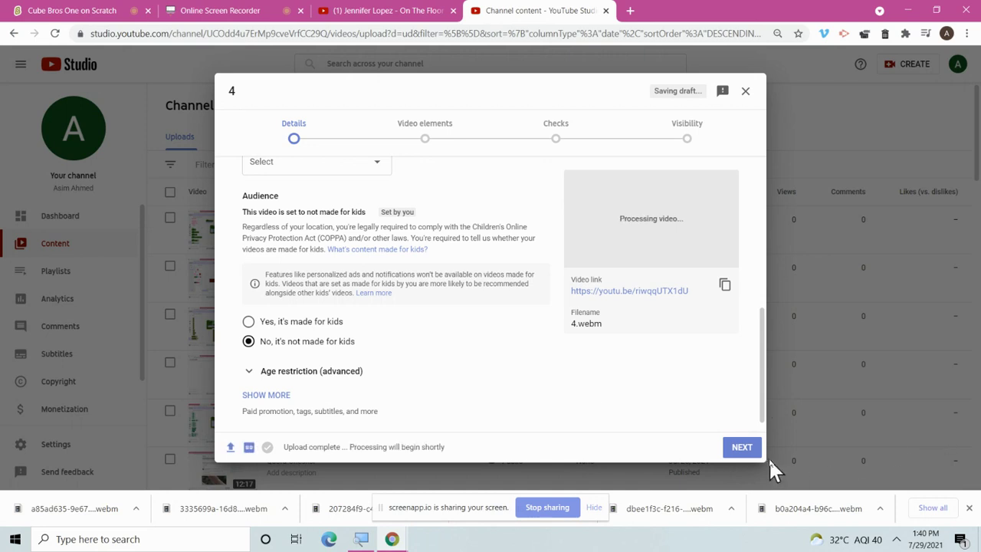
# Publish video 4 with Public visibility.
pyautogui.click(742, 447)
pyautogui.click(741, 447)
pyautogui.click(741, 447)
pyautogui.click(313, 325)
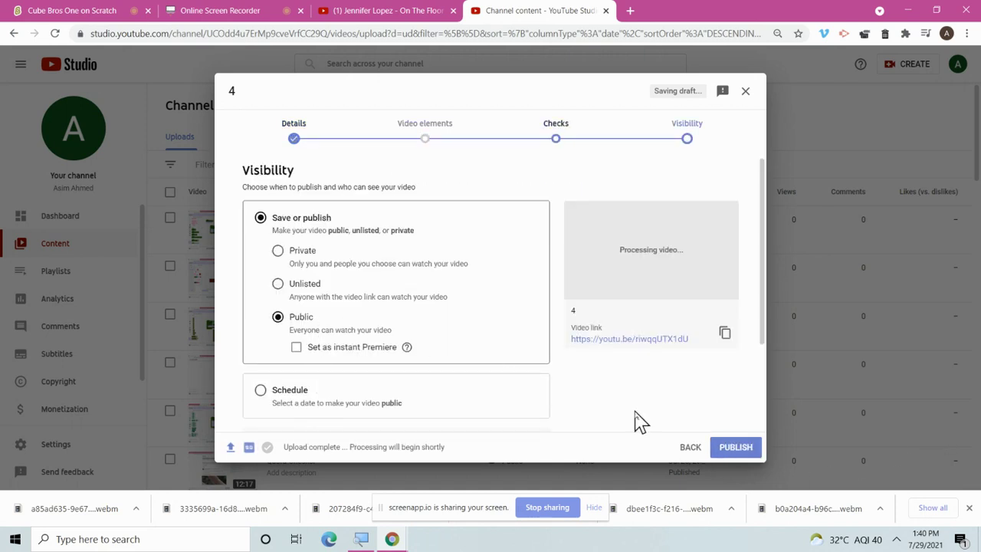
pyautogui.click(731, 449)
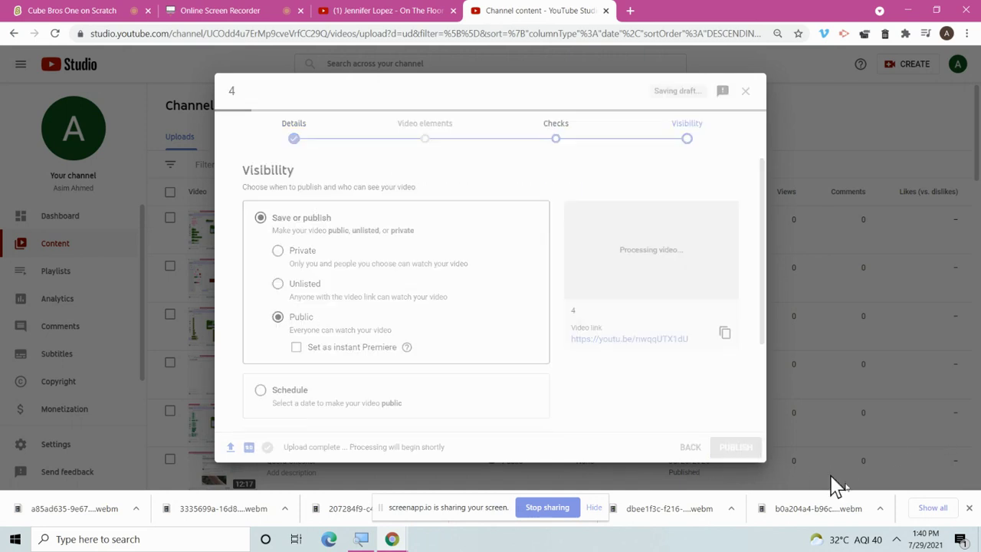
# Raise the speaker volume to about 64 and dismiss the video processing notice.
pyautogui.click(899, 540)
pyautogui.click(909, 491)
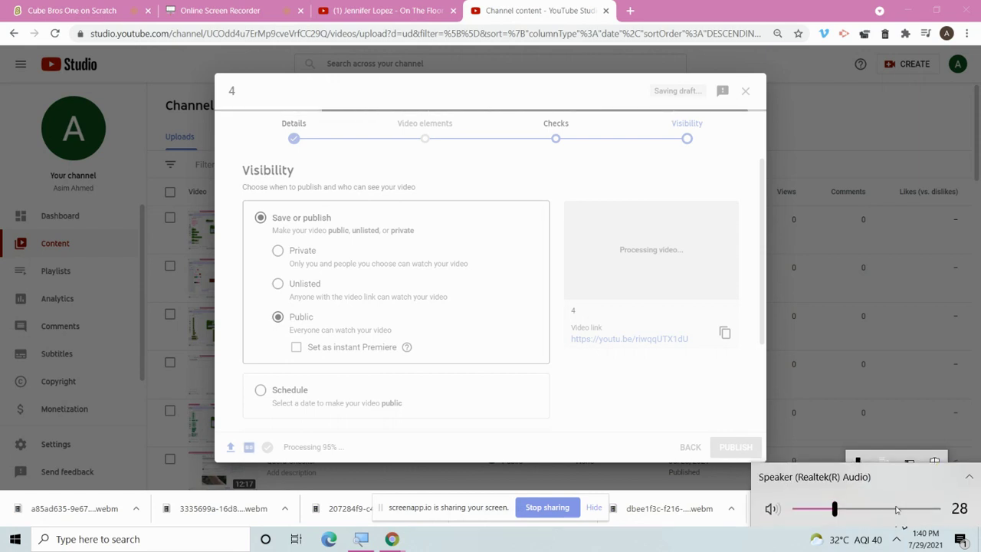
pyautogui.moveTo(827, 508); pyautogui.dragTo(885, 508)
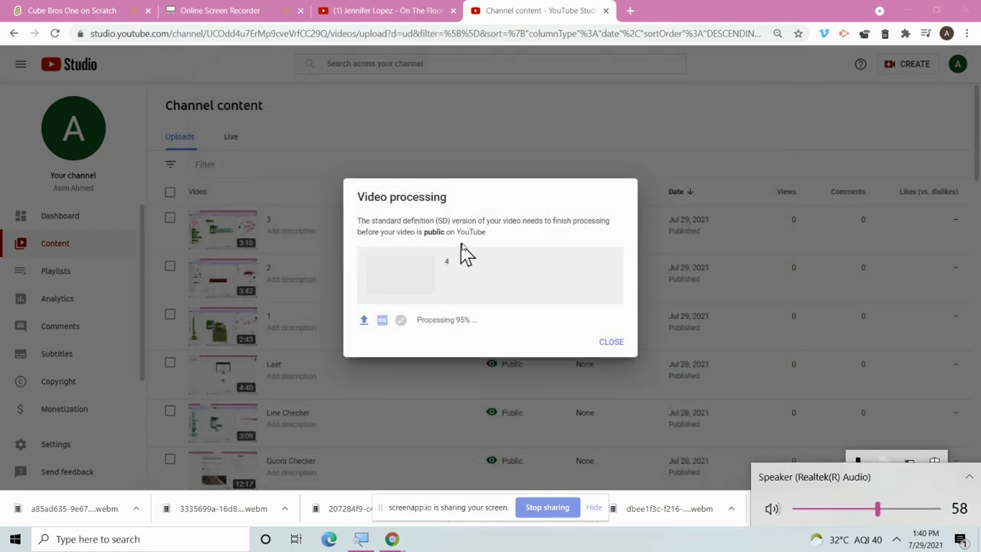
pyautogui.click(617, 349)
pyautogui.click(611, 342)
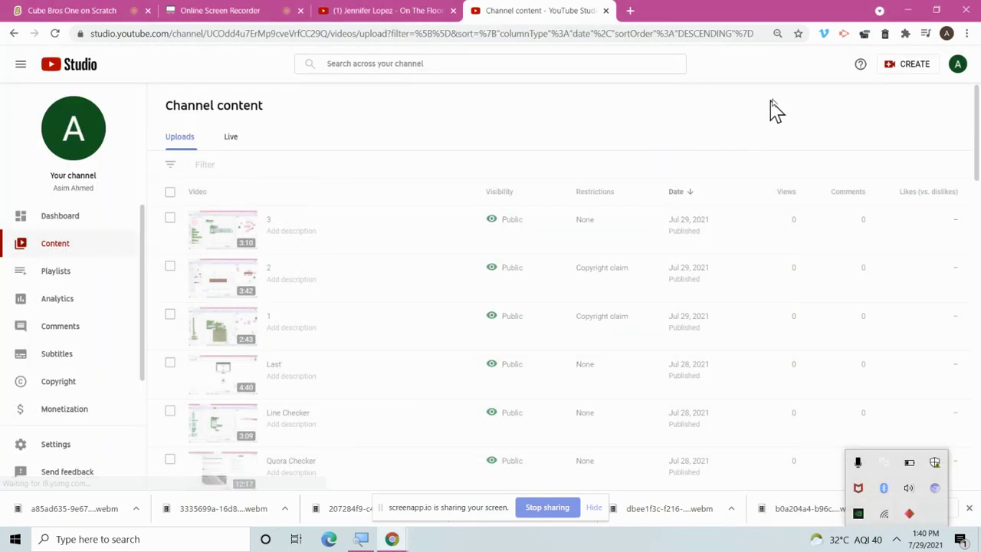
# Start a new upload, rename the 2cb61a3f… recording to '5', and select it.
pyautogui.click(909, 67)
pyautogui.click(898, 89)
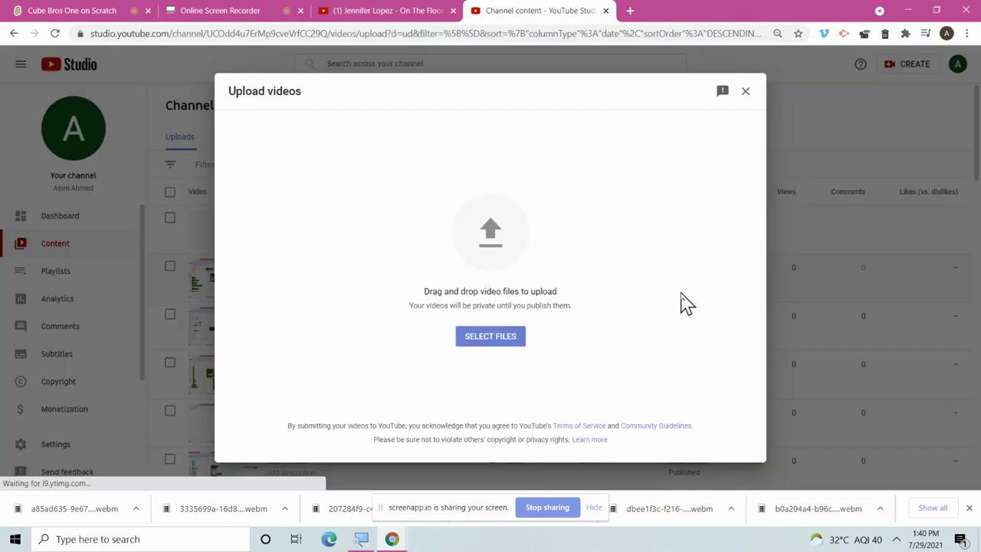
pyautogui.click(520, 337)
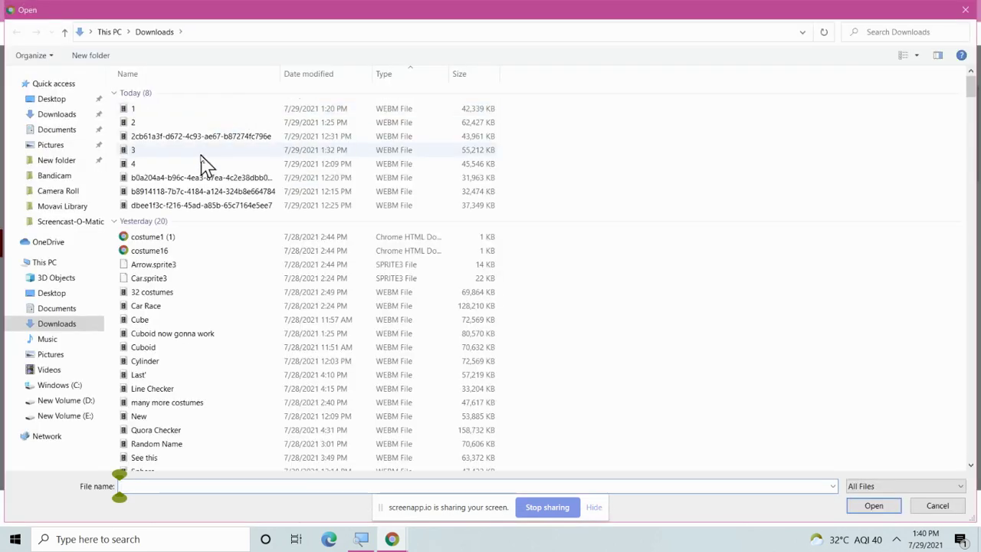
pyautogui.rightClick(212, 139)
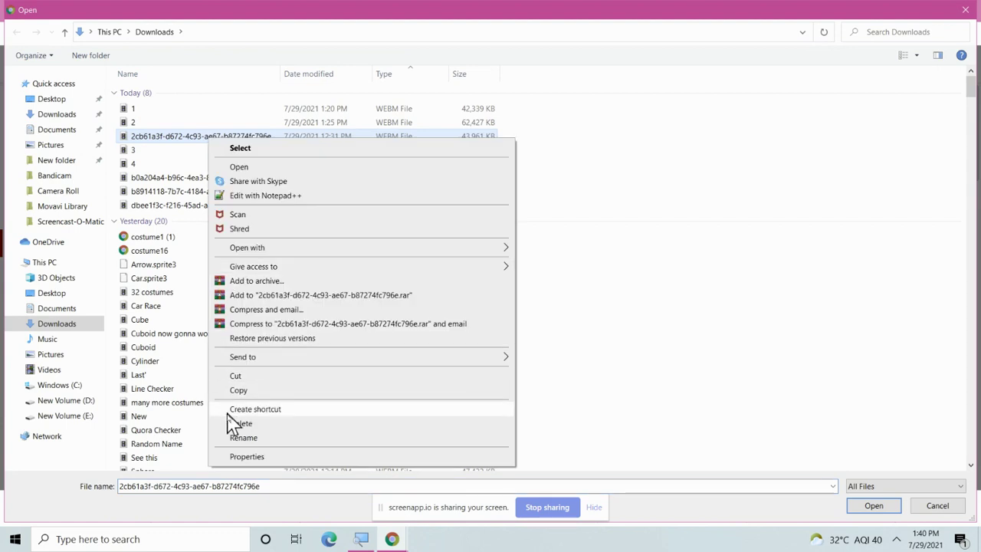
pyautogui.click(241, 437)
pyautogui.write('5')
pyautogui.press('Return')
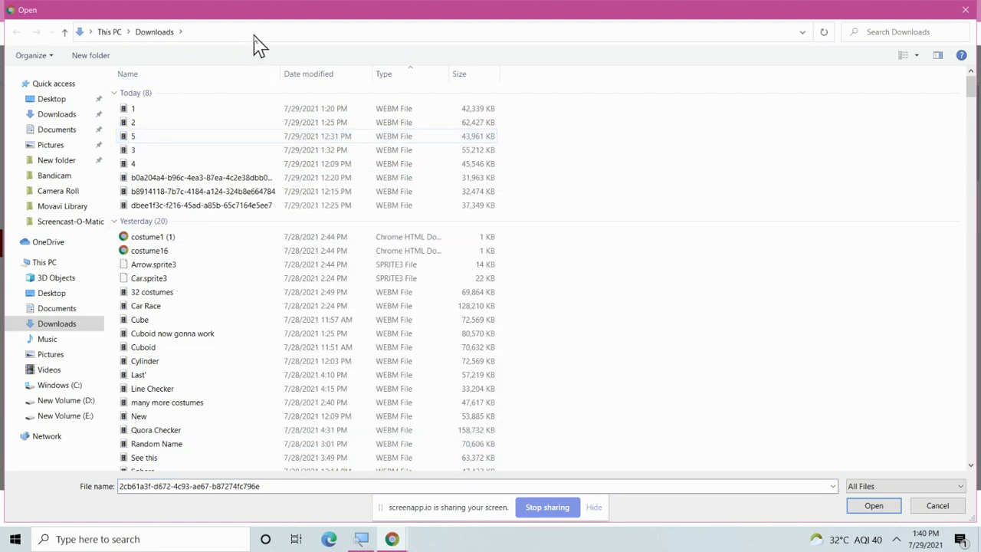
pyautogui.doubleClick(236, 137)
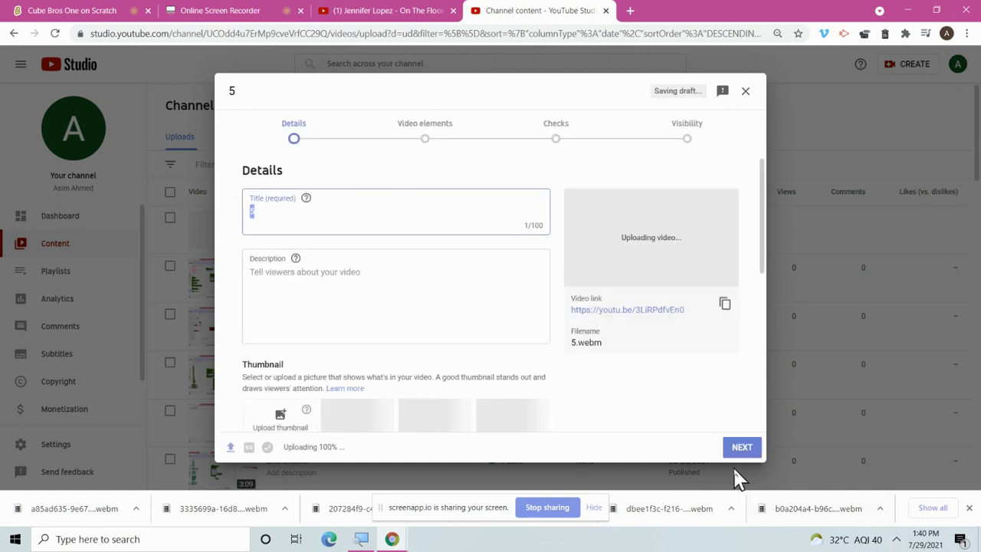
# Mark video 5 as not made for kids and set its visibility to Public.
pyautogui.click(741, 447)
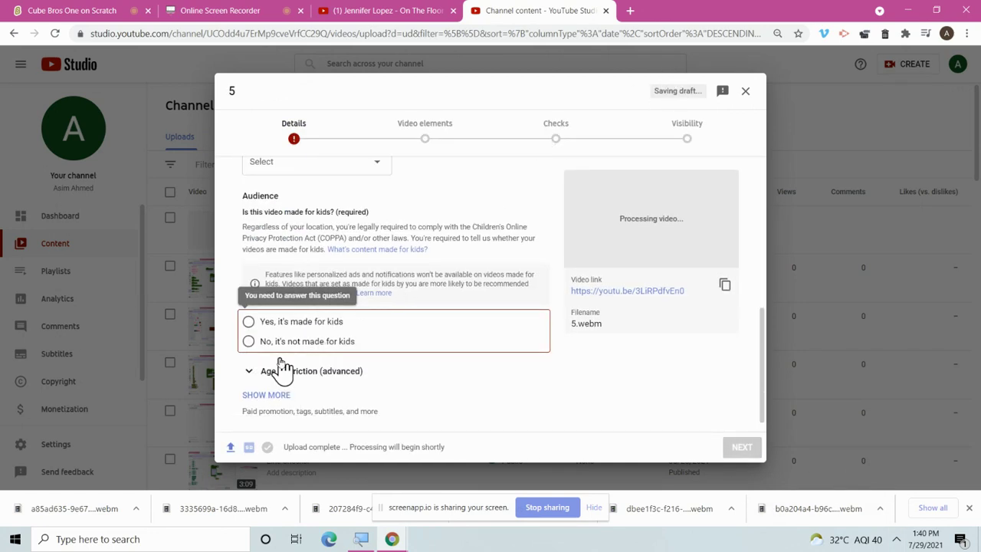
pyautogui.click(280, 342)
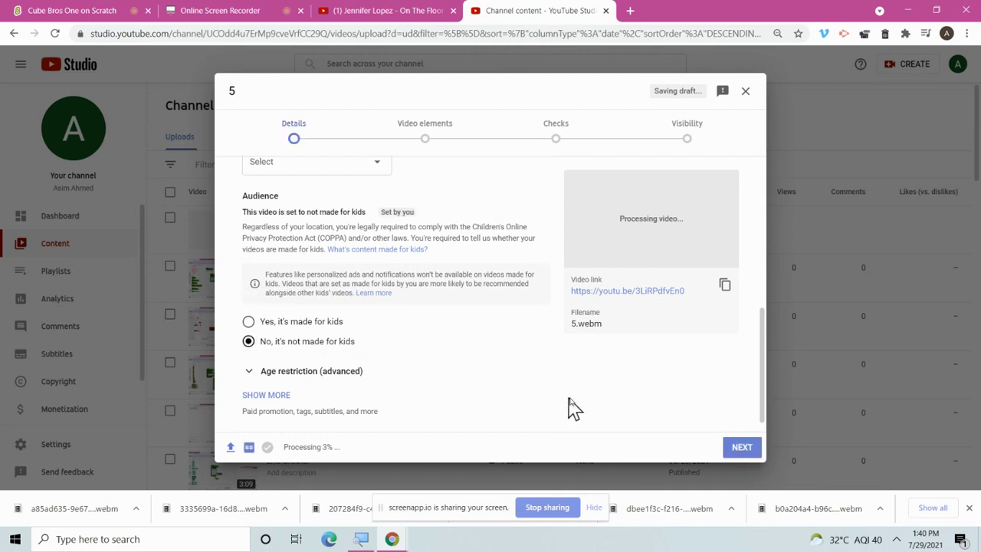
pyautogui.click(740, 448)
pyautogui.click(740, 449)
pyautogui.click(740, 448)
pyautogui.click(279, 318)
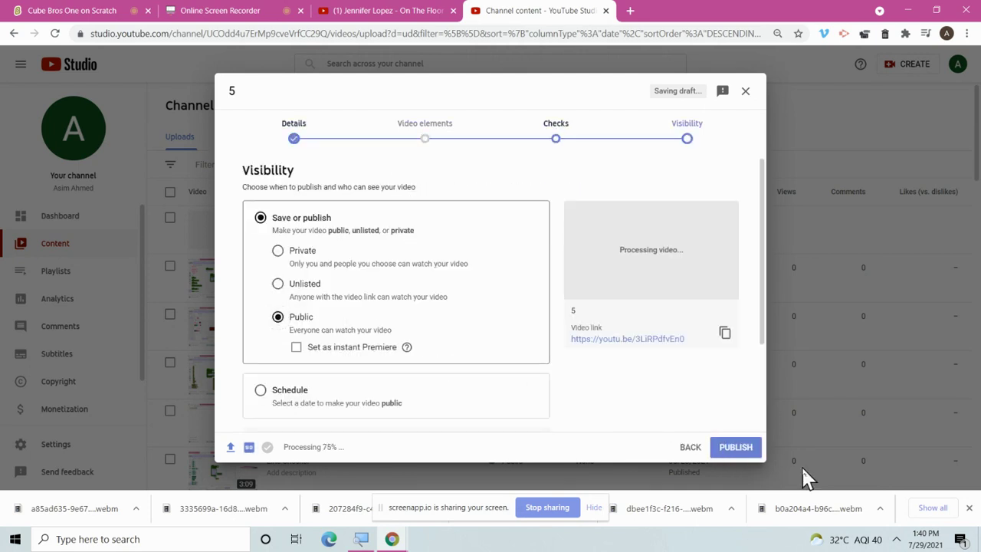
# Check the screen recorder tab, then close the processing notice for video 5.
pyautogui.click(307, 10)
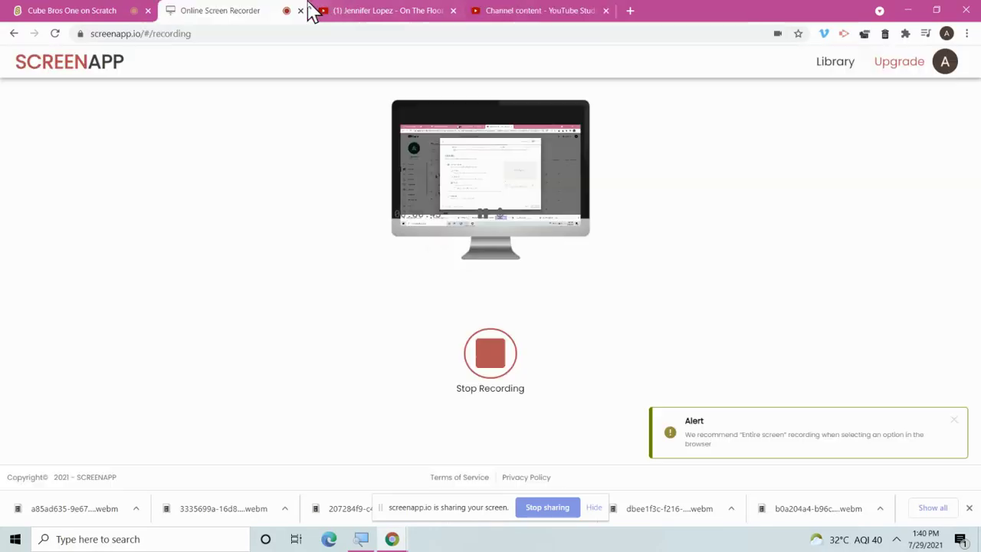
pyautogui.click(502, 11)
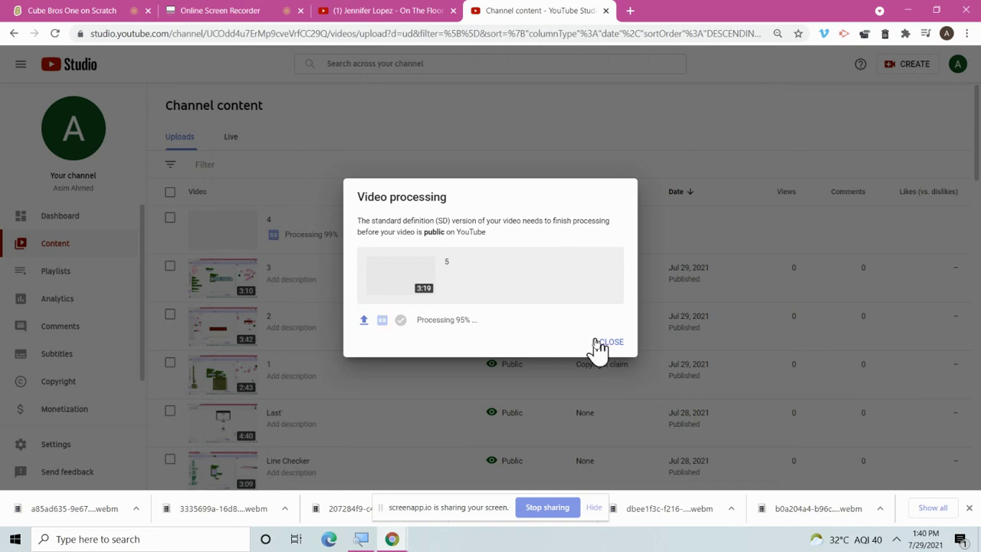
pyautogui.click(605, 342)
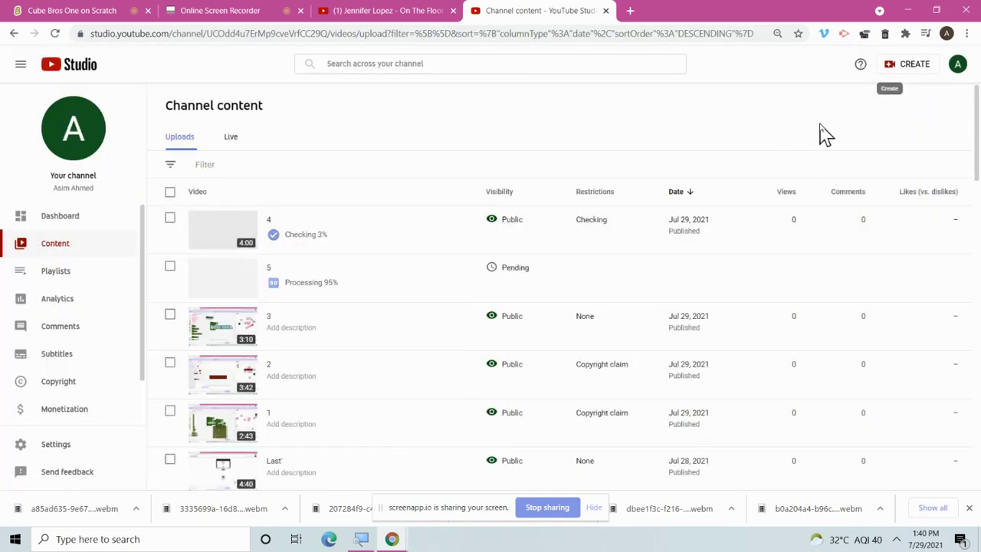
pyautogui.click(906, 67)
# Rename the b0a204a4… recording to '6' and open it for upload.
pyautogui.click(916, 92)
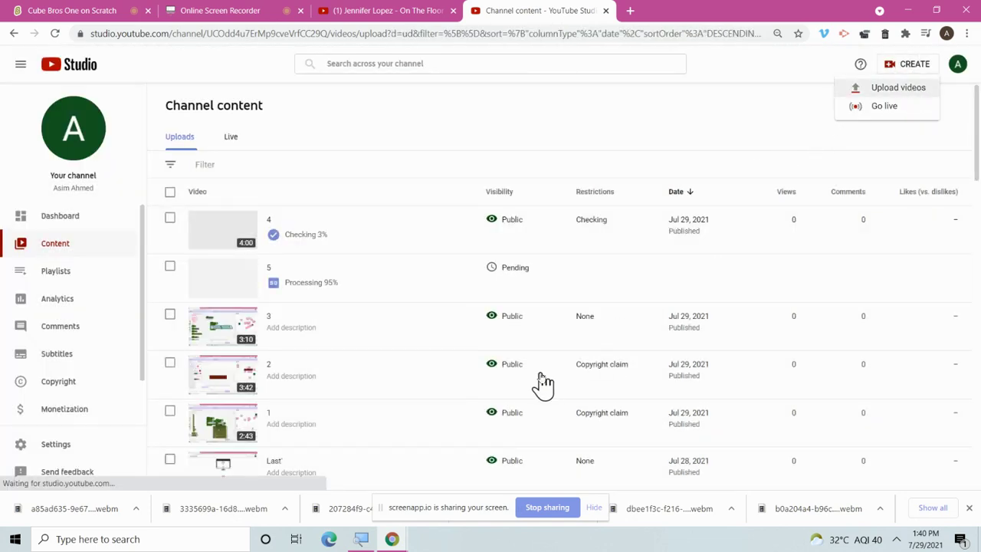
pyautogui.click(486, 350)
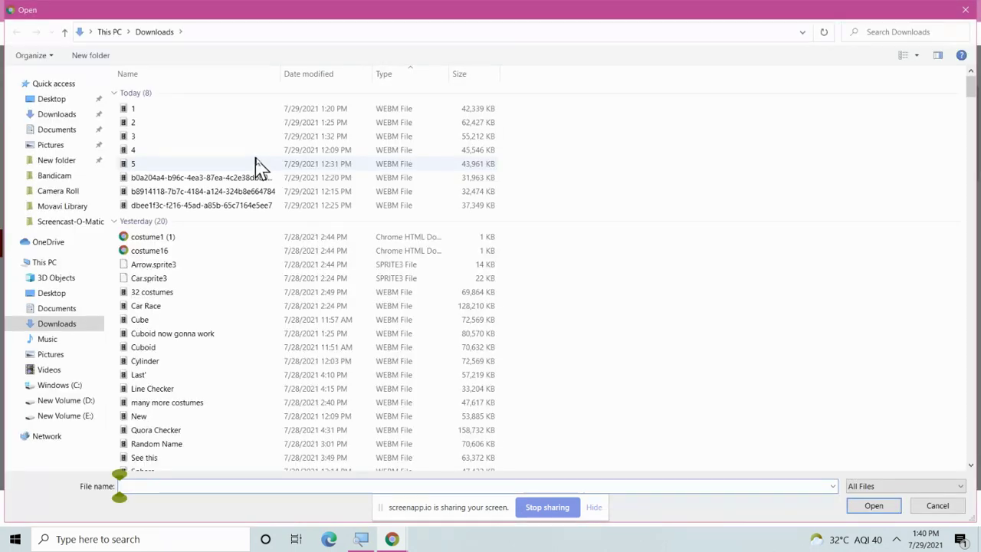
pyautogui.click(262, 178)
pyautogui.rightClick(262, 178)
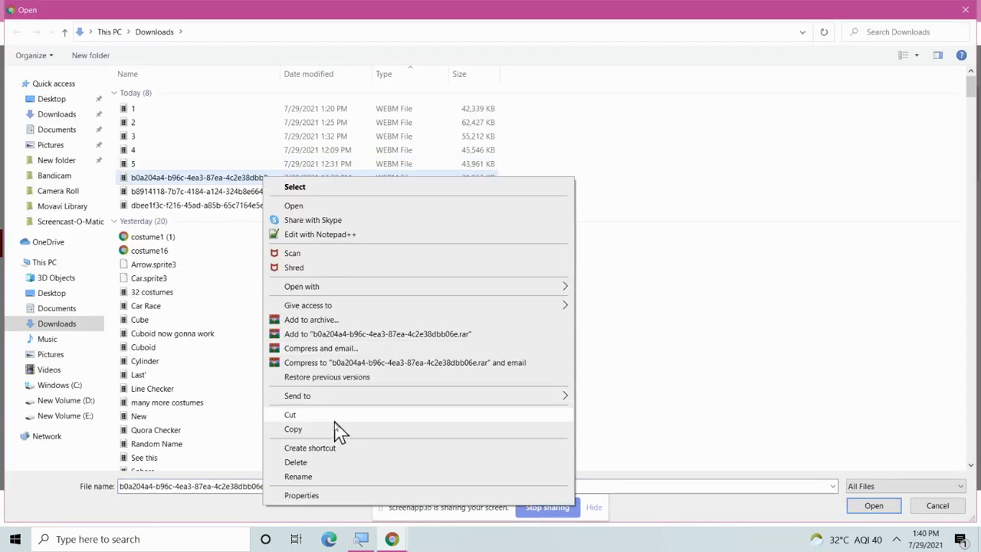
pyautogui.click(335, 483)
pyautogui.write('6')
pyautogui.press('Return')
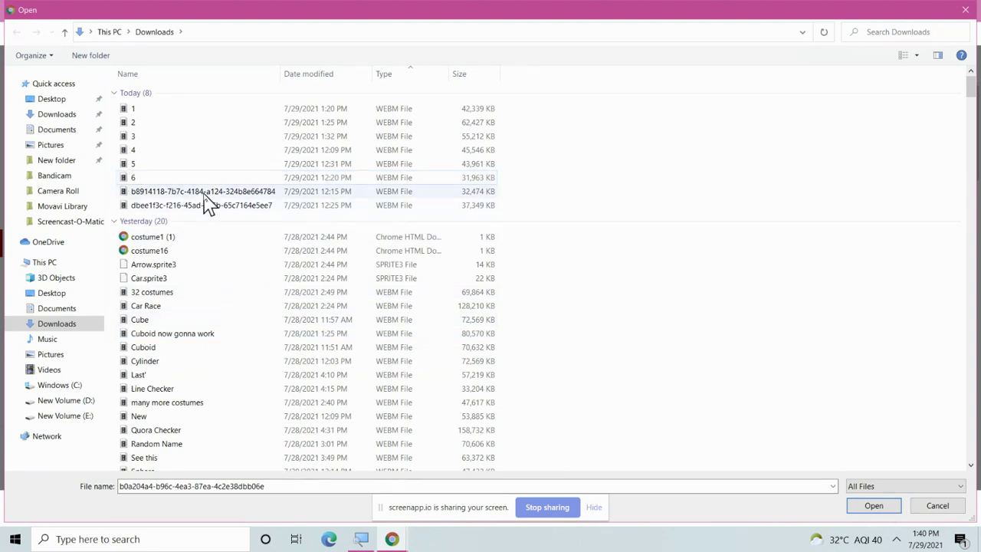
pyautogui.press('Return')
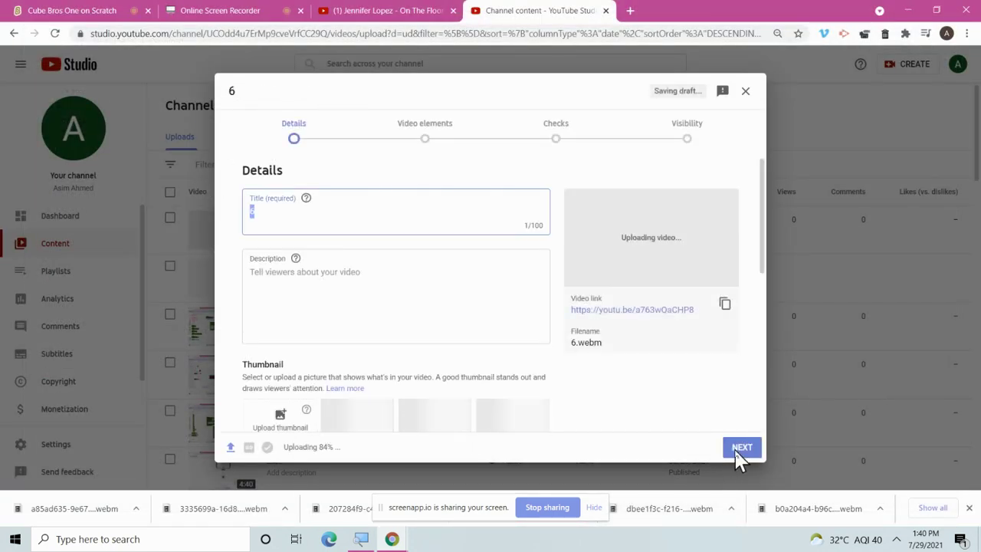
# Publish video 6 as Public, not made for kids, and close the processing notice.
pyautogui.click(740, 447)
pyautogui.click(301, 342)
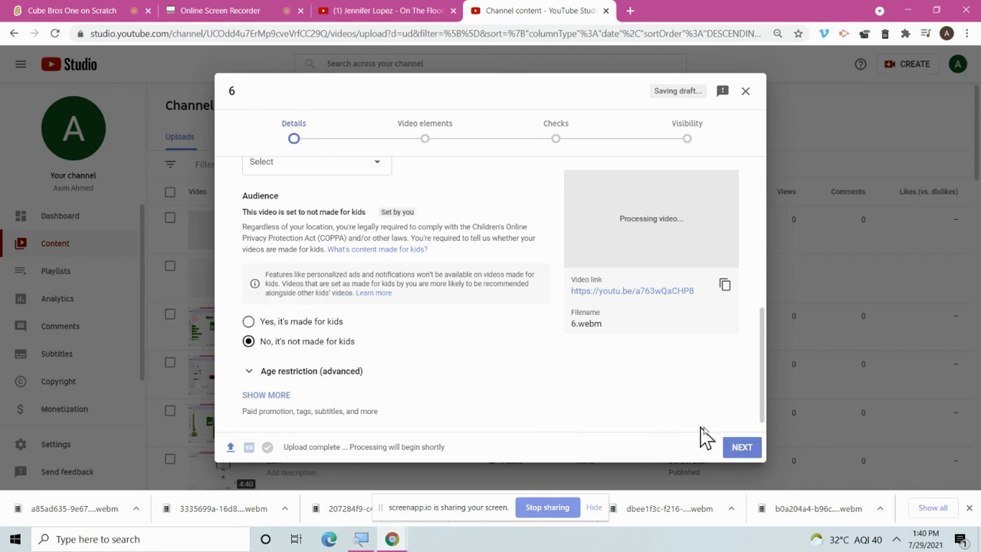
pyautogui.click(742, 447)
pyautogui.click(317, 326)
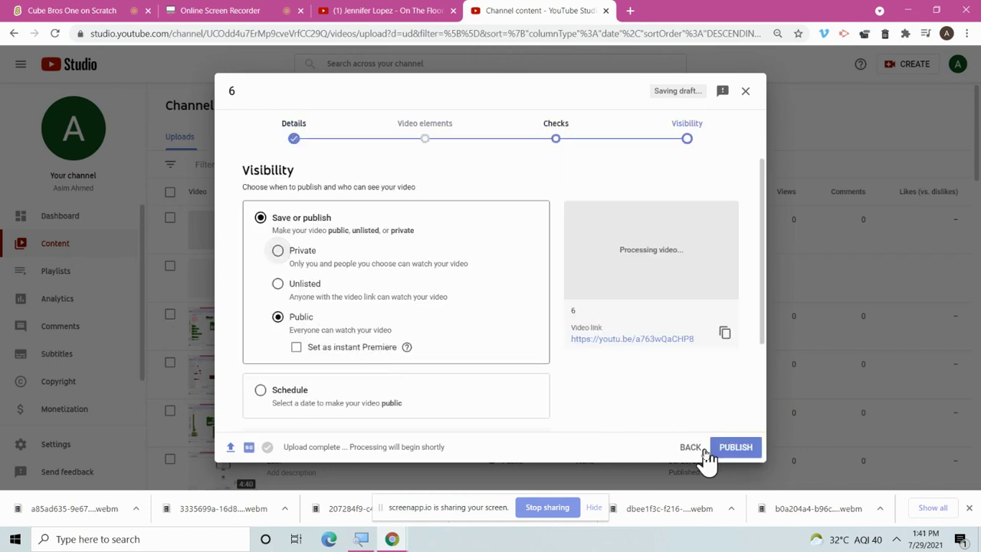
pyautogui.click(732, 452)
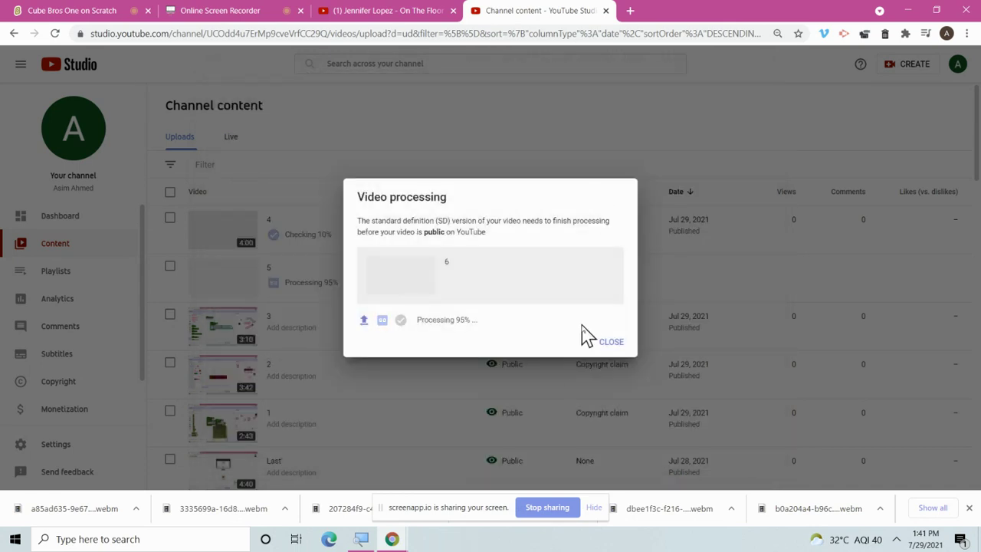
pyautogui.click(602, 340)
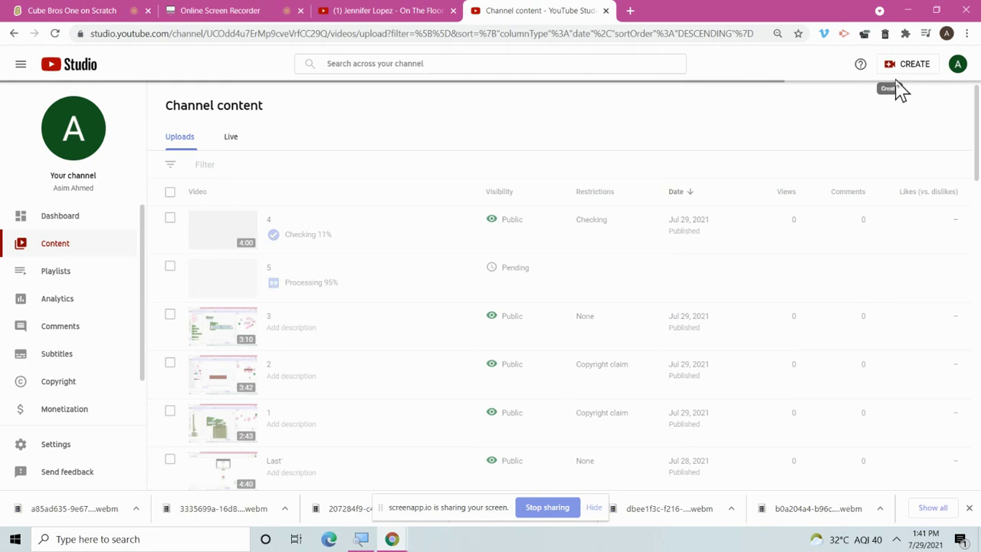
# Rename the next long-named Downloads recording to '7' and pick it for upload.
pyautogui.click(904, 68)
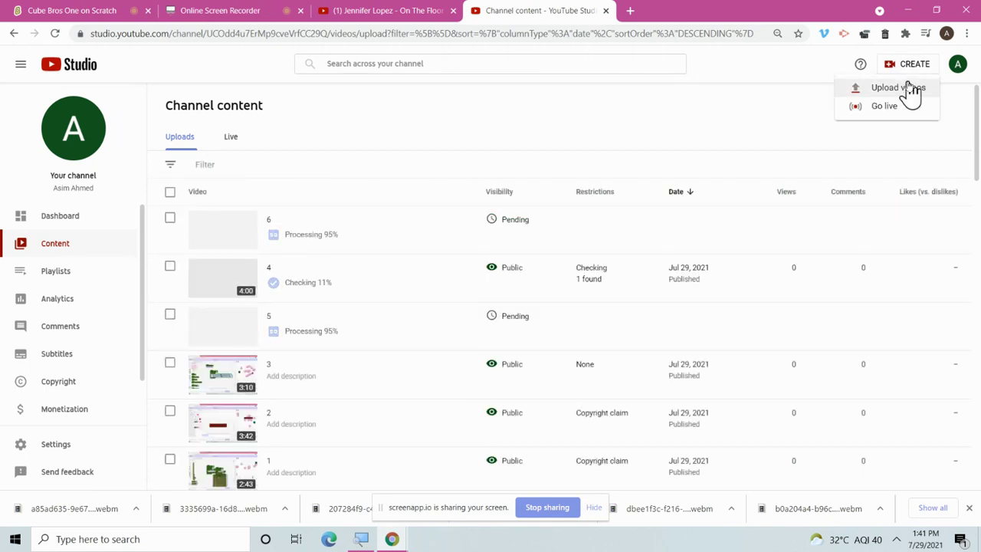
pyautogui.click(910, 92)
pyautogui.click(496, 337)
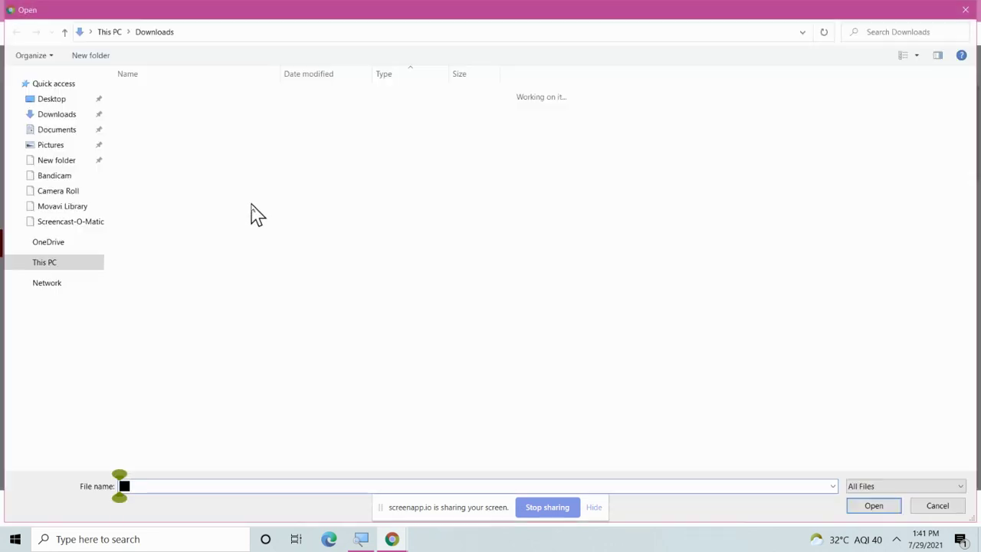
pyautogui.click(269, 205)
pyautogui.rightClick(269, 205)
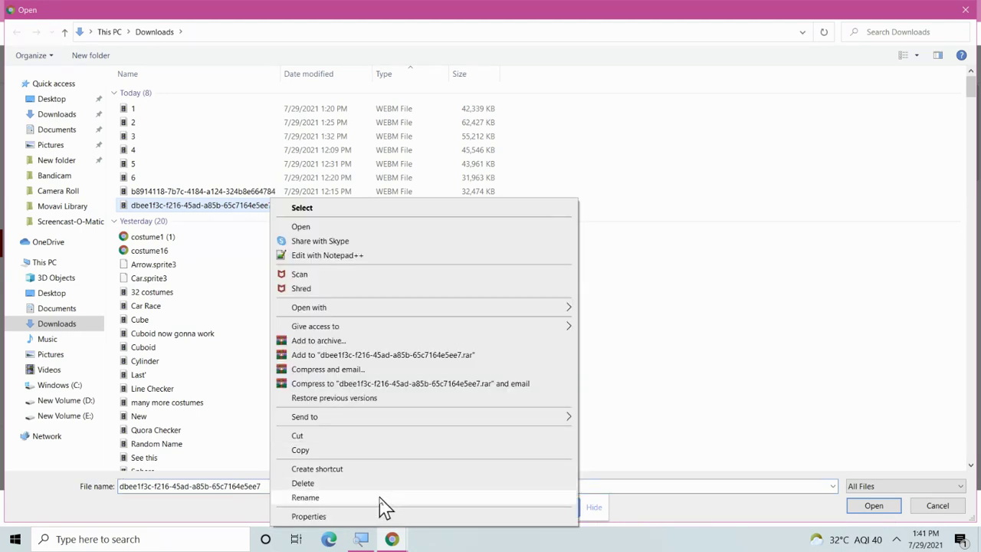
pyautogui.click(380, 498)
pyautogui.write('7')
pyautogui.press('Return')
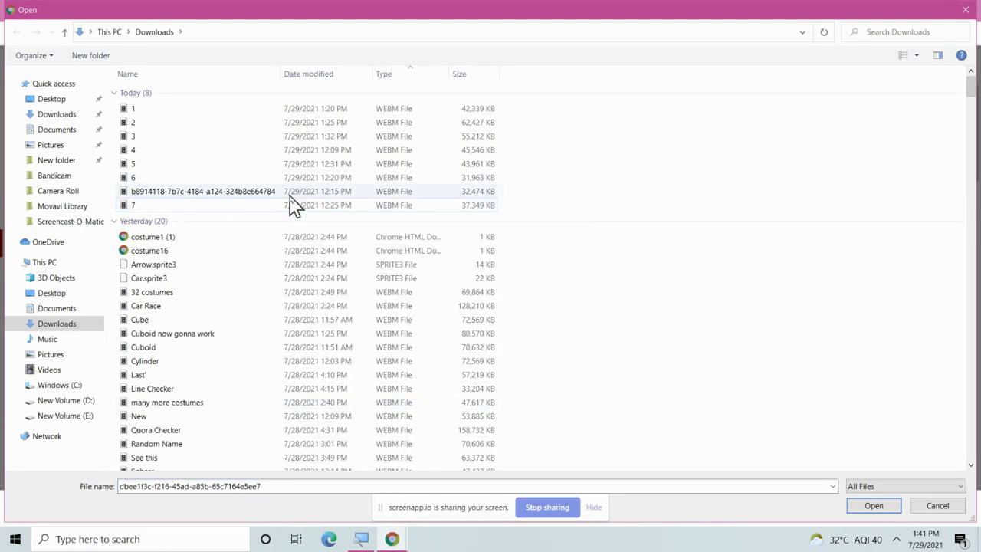
pyautogui.doubleClick(294, 205)
pyautogui.click(189, 11)
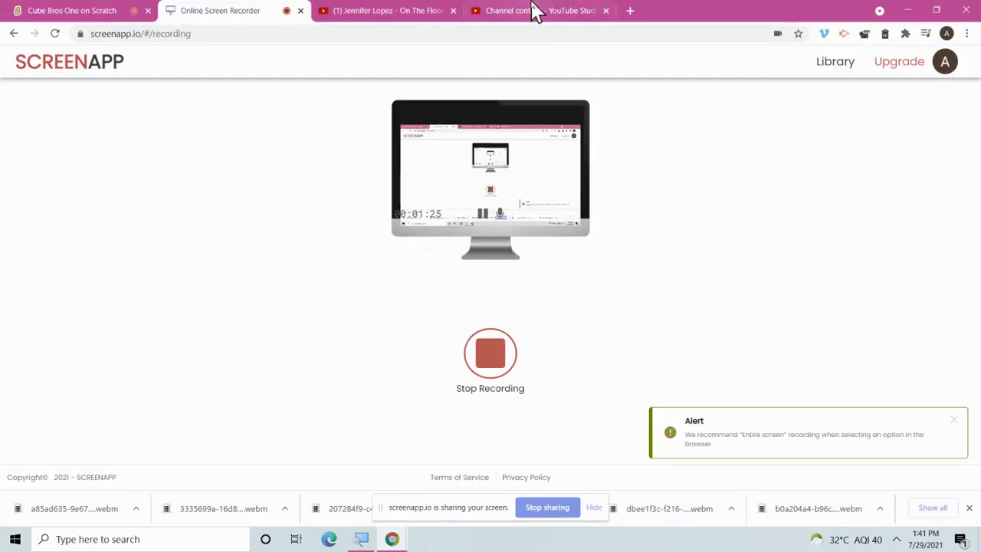
pyautogui.click(535, 12)
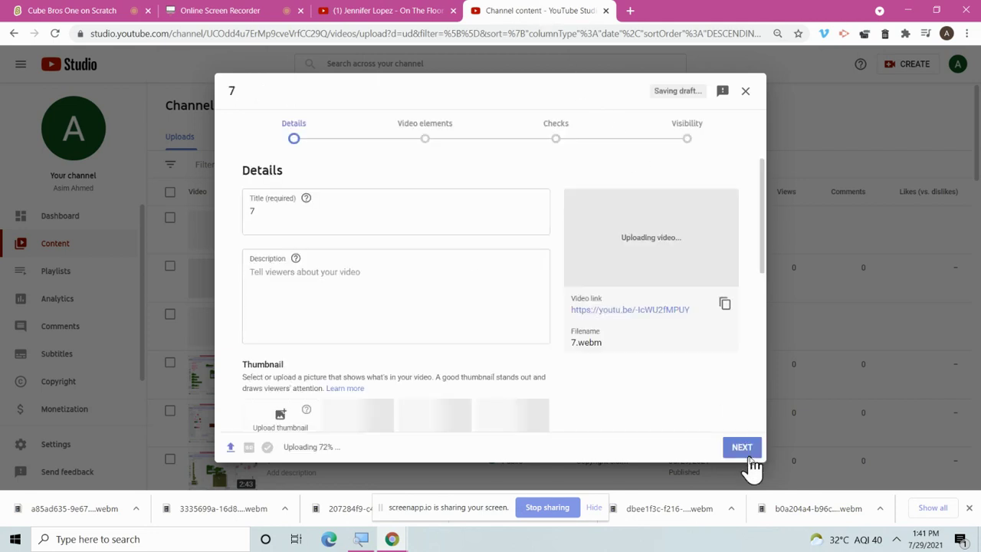
# Publish video 7 as Public, not made for kids, and close the processing notice.
pyautogui.scroll(-5, 434, 372)
pyautogui.click(301, 341)
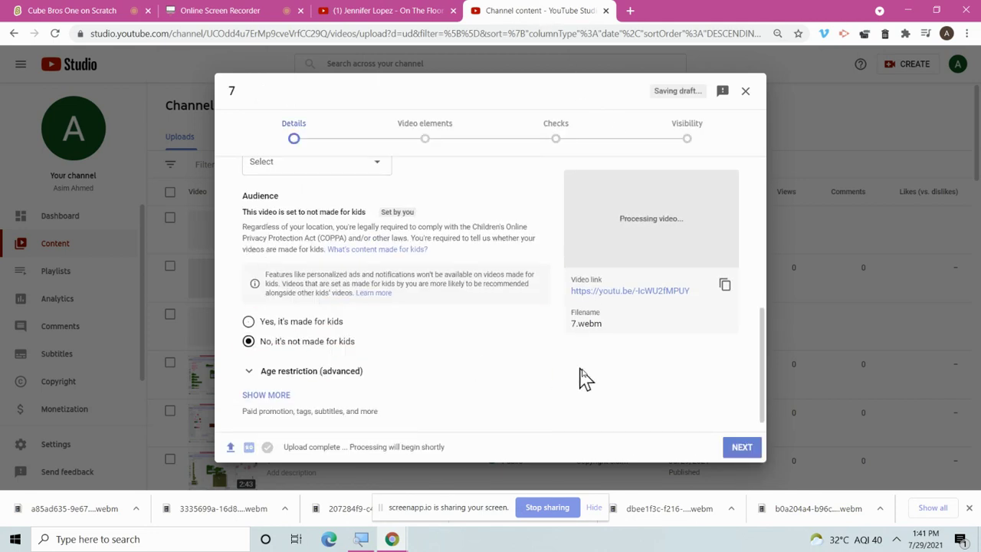
pyautogui.click(735, 448)
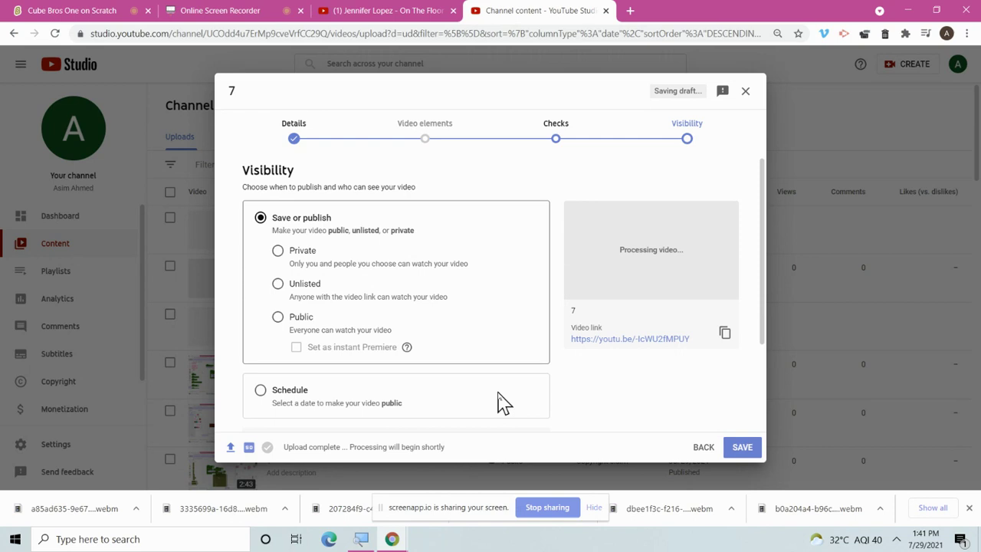
pyautogui.click(279, 317)
pyautogui.click(745, 448)
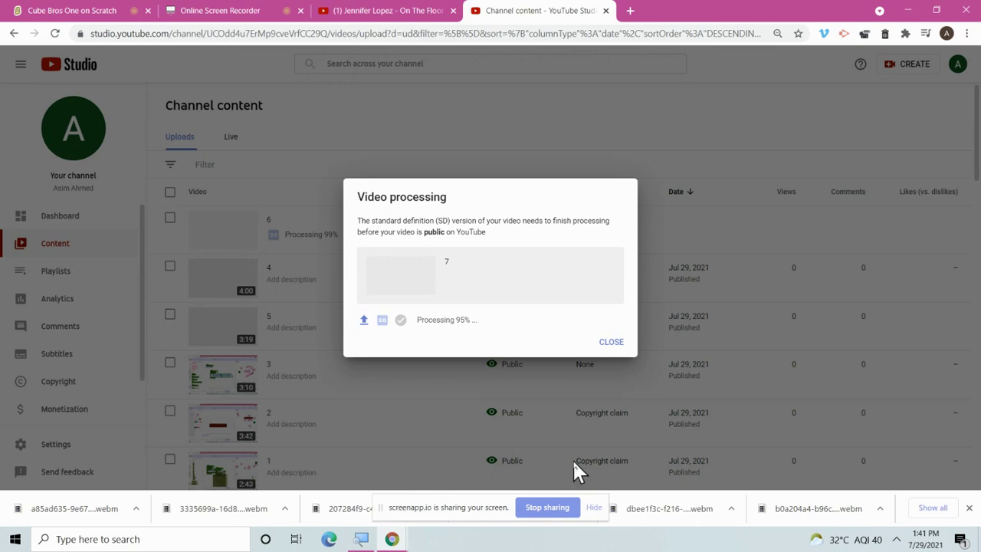
pyautogui.click(610, 342)
# Start another upload, rename the remaining recording to '8', and select it.
pyautogui.click(907, 67)
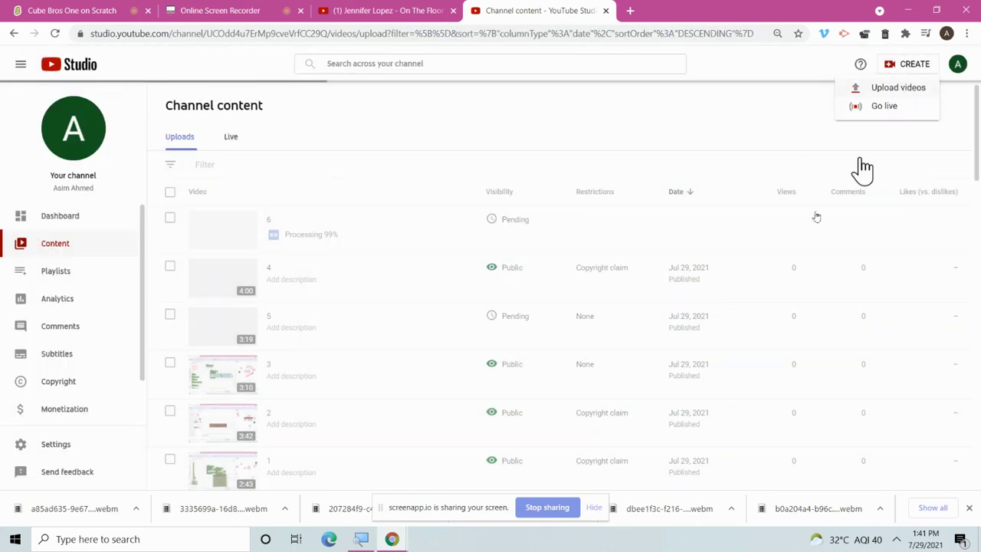
pyautogui.click(862, 149)
pyautogui.click(502, 344)
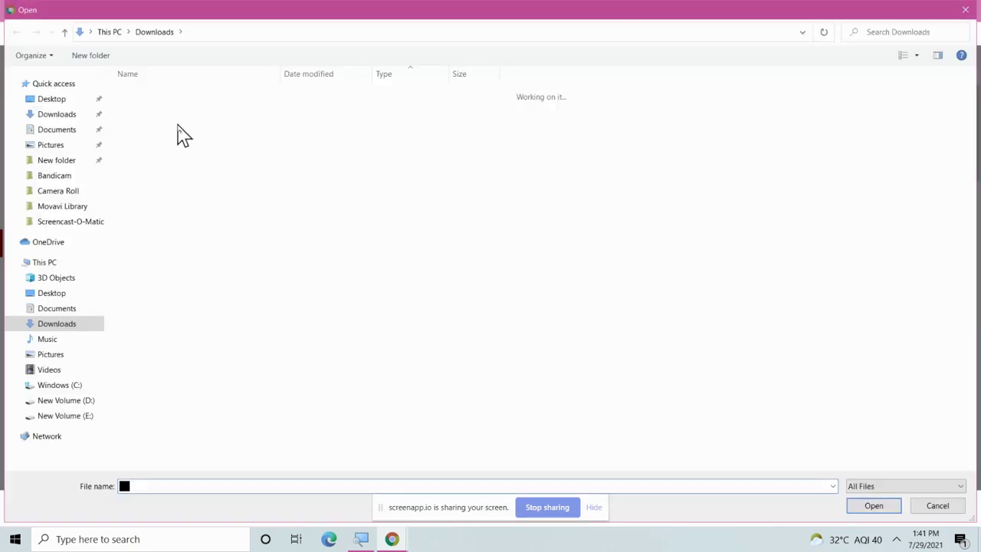
pyautogui.rightClick(157, 211)
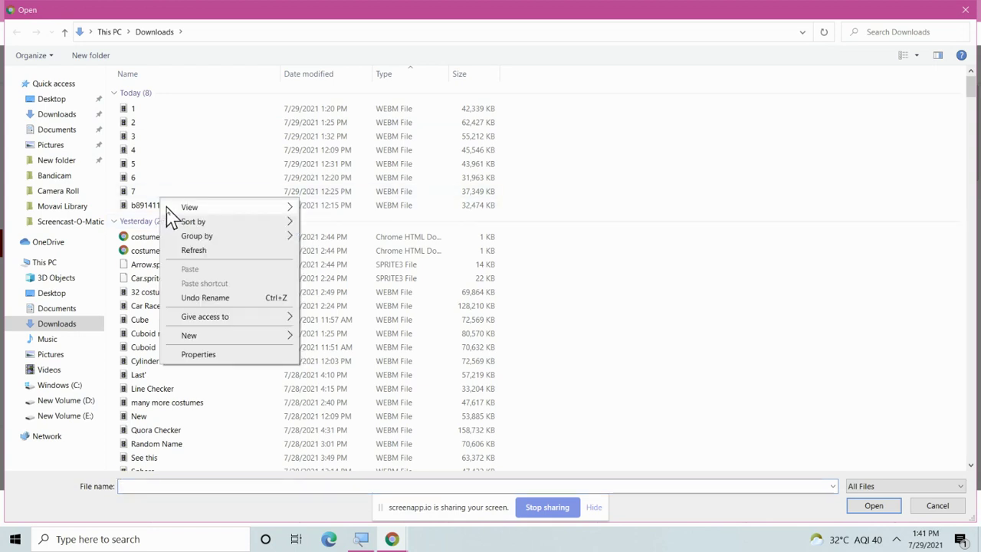
pyautogui.click(153, 205)
pyautogui.rightClick(157, 207)
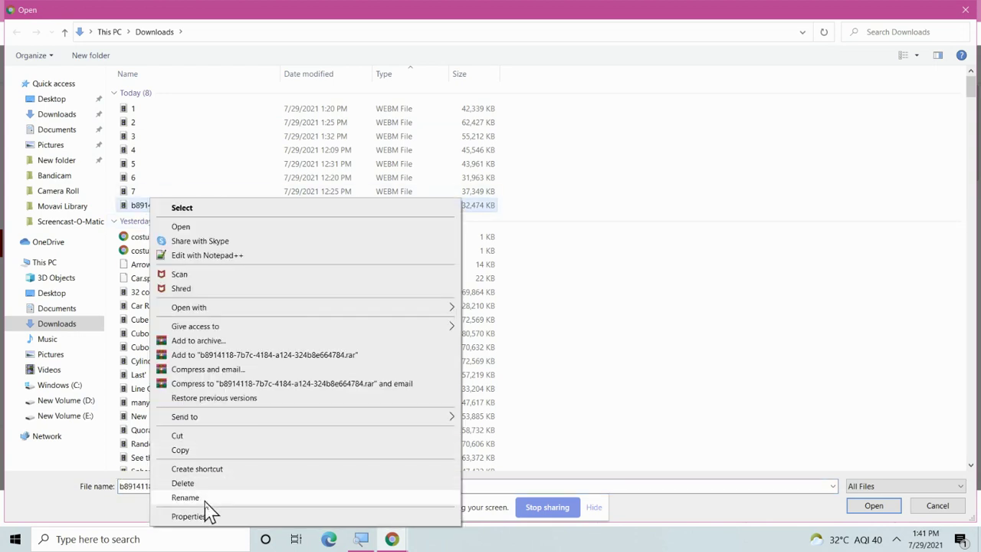
pyautogui.click(205, 502)
pyautogui.write('8')
pyautogui.press('Return')
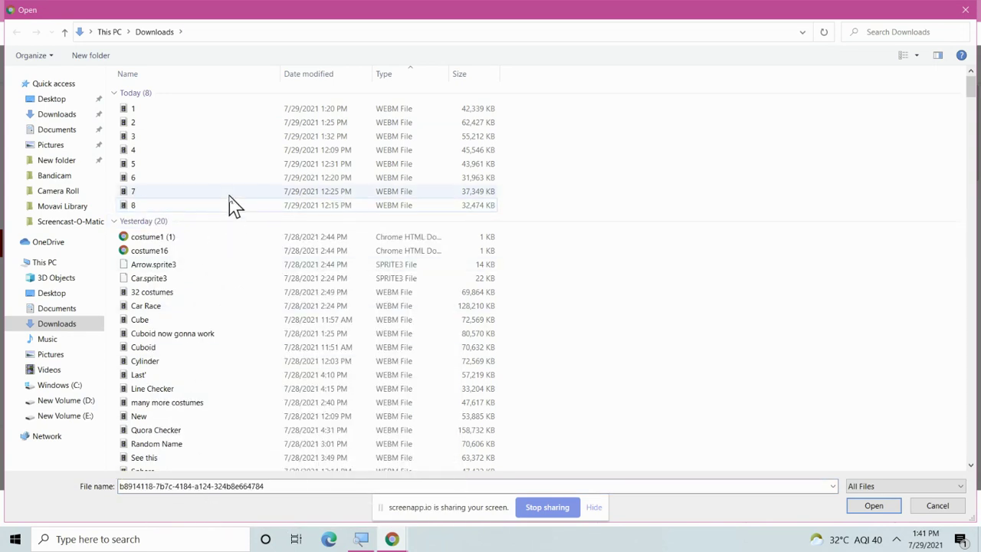
pyautogui.doubleClick(240, 207)
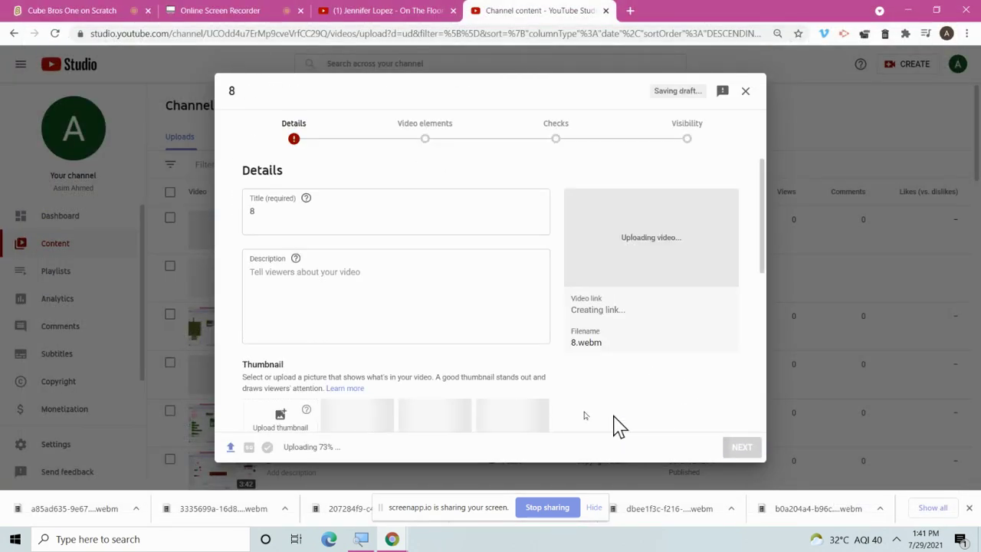
# Publish video 8 as Public, marked not made for kids.
pyautogui.scroll(-5, 358, 374)
pyautogui.click(340, 349)
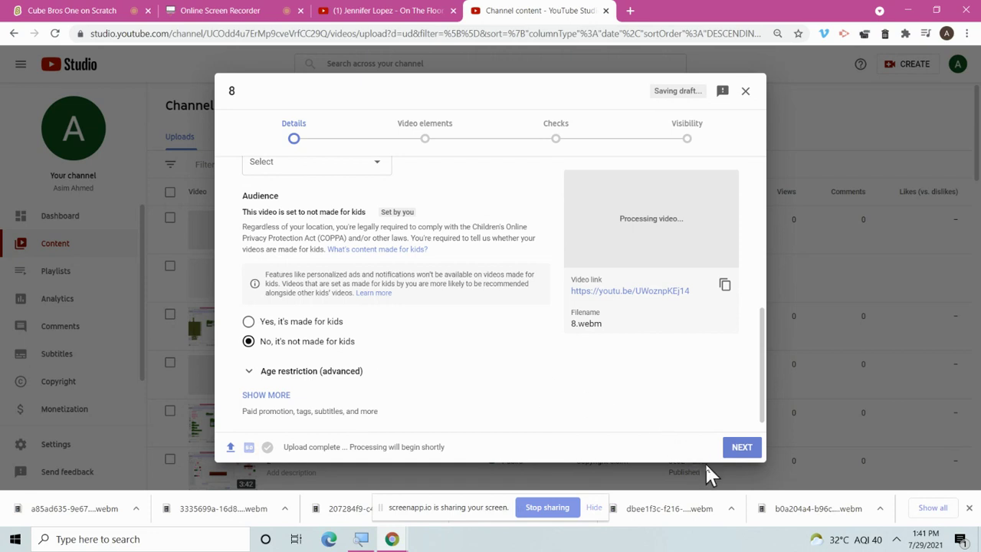
pyautogui.click(742, 447)
pyautogui.click(741, 448)
pyautogui.click(742, 447)
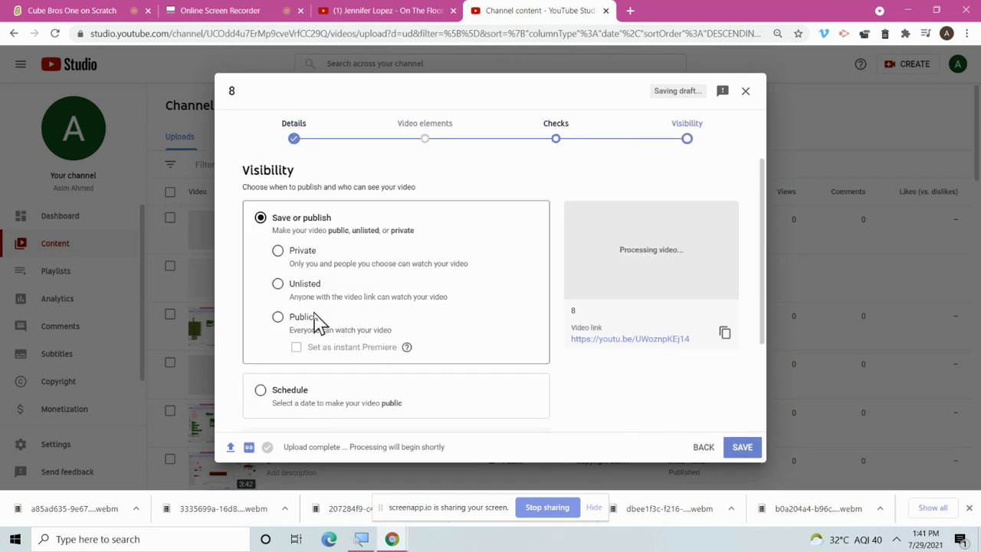
pyautogui.click(278, 317)
pyautogui.click(716, 449)
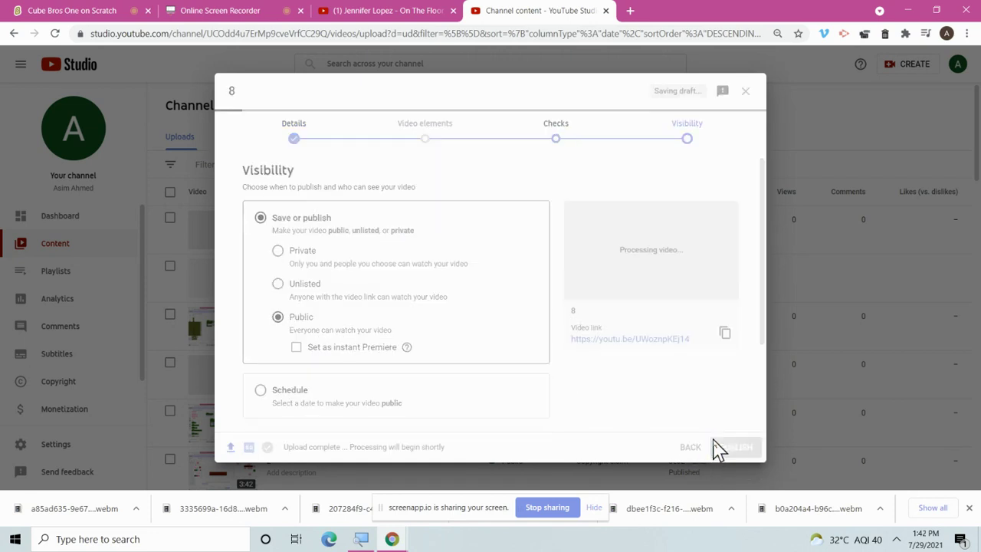
pyautogui.click(258, 11)
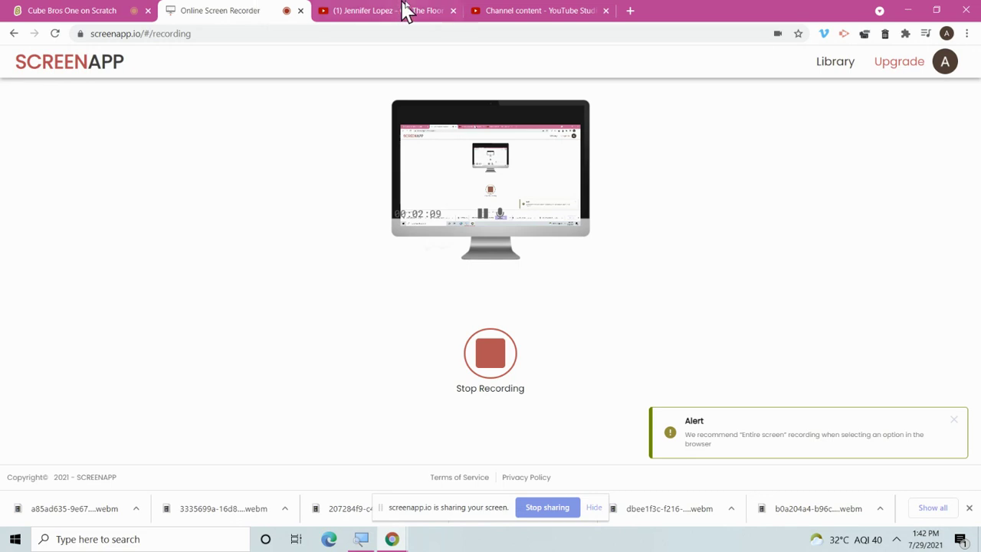
pyautogui.click(508, 11)
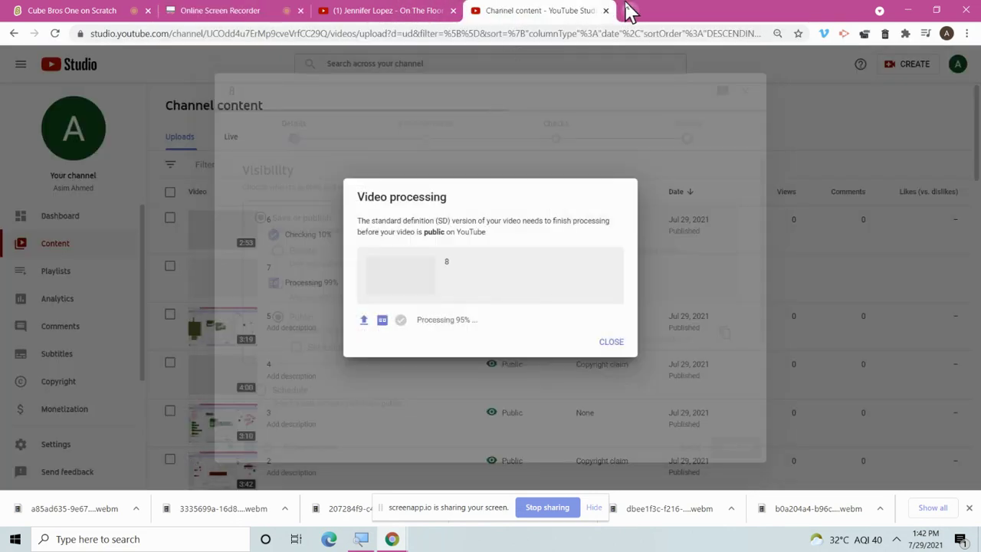
pyautogui.click(628, 11)
# Go to Vimeo, sign in with a saved login, then log out again.
pyautogui.write('vimeo')
pyautogui.press('Return')
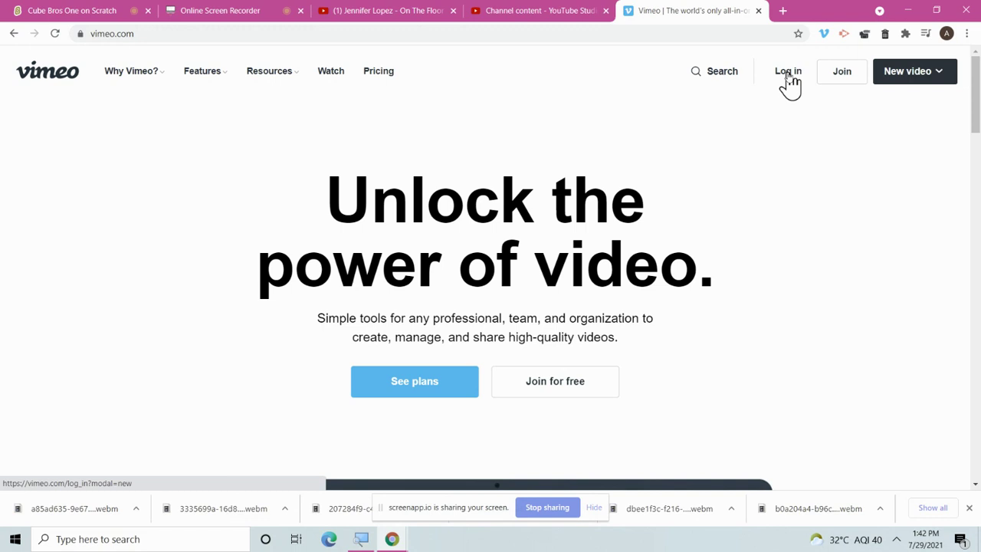
pyautogui.click(787, 75)
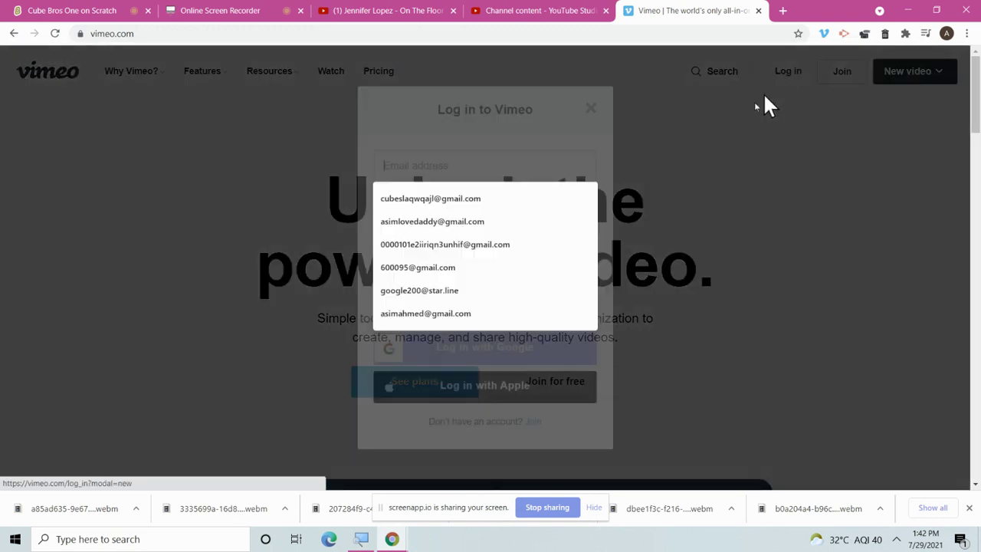
pyautogui.click(558, 264)
pyautogui.click(508, 253)
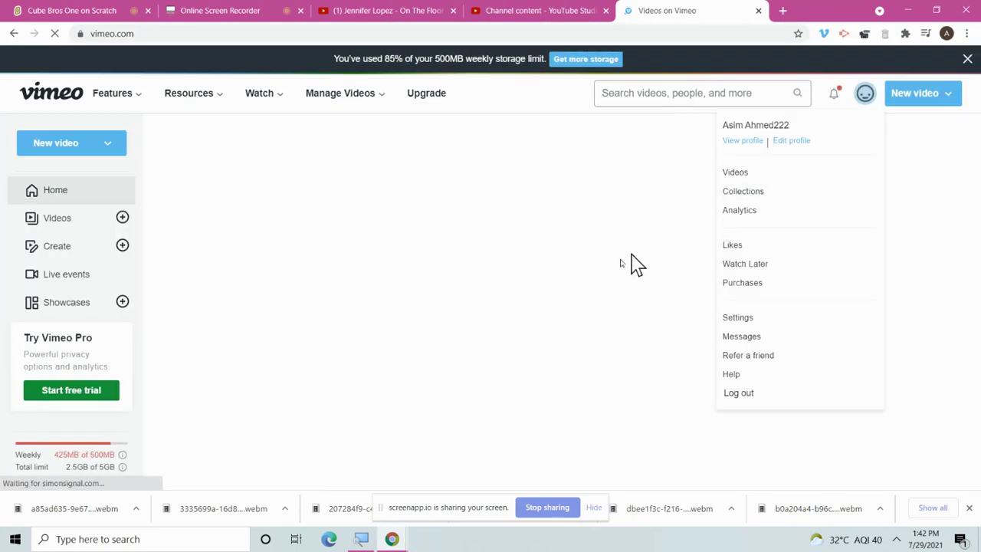
pyautogui.moveTo(864, 98)
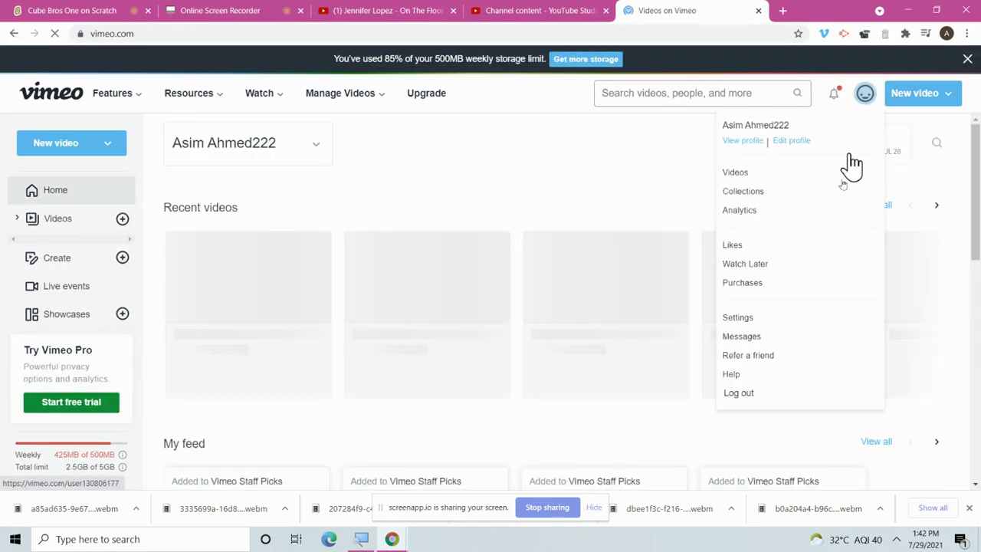
pyautogui.click(750, 395)
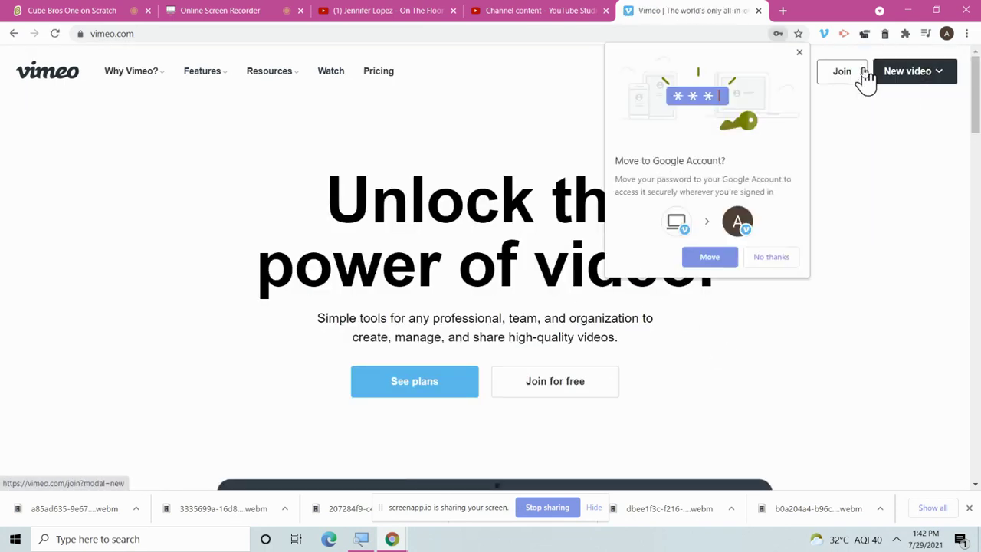
# Sign back in with the saved login, declining the password move and Pro trial.
pyautogui.click(799, 52)
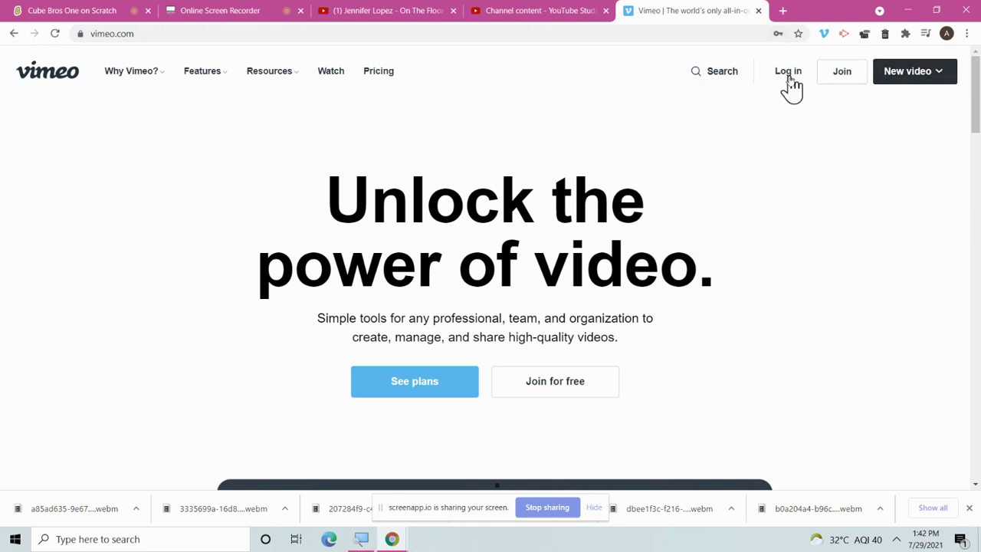
pyautogui.click(789, 77)
pyautogui.doubleClick(585, 167)
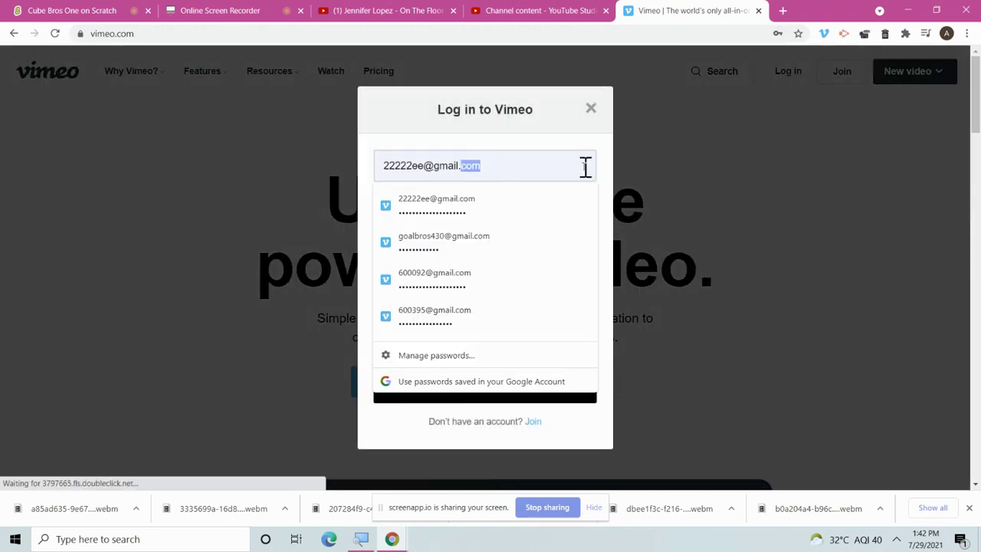
pyautogui.click(508, 249)
pyautogui.click(499, 261)
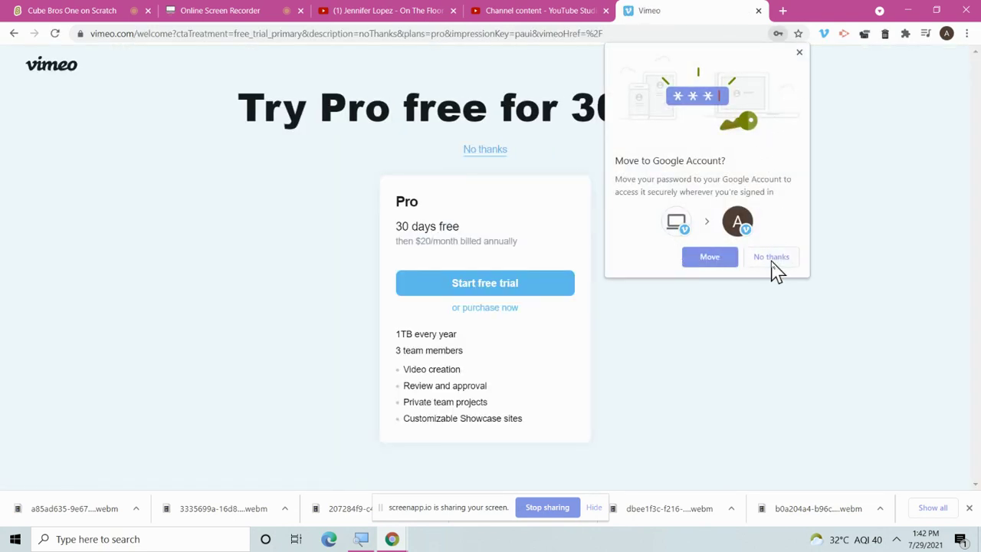
pyautogui.click(772, 261)
pyautogui.click(504, 150)
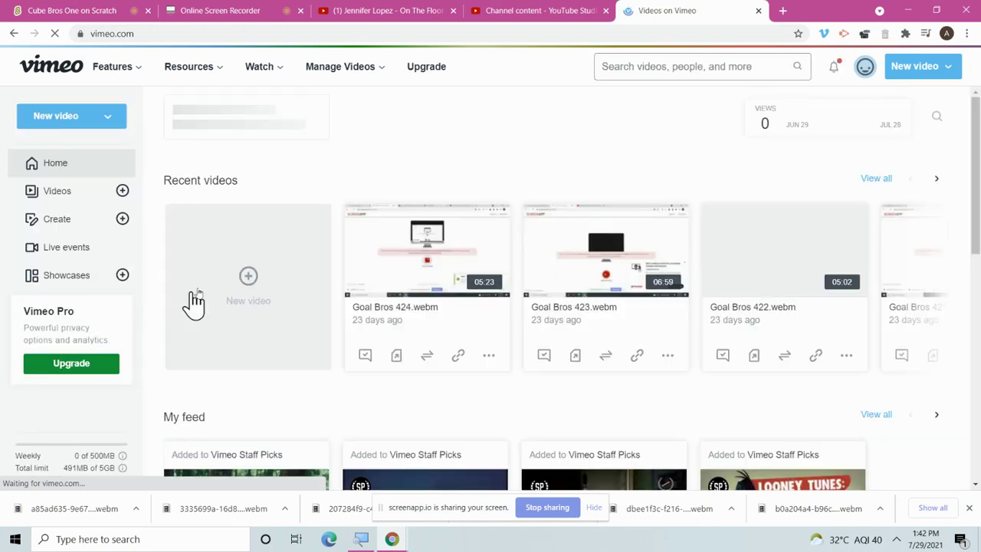
# Upload recordings 1–8 plus the Cube and 32 costumes clips from Downloads.
pyautogui.click(253, 275)
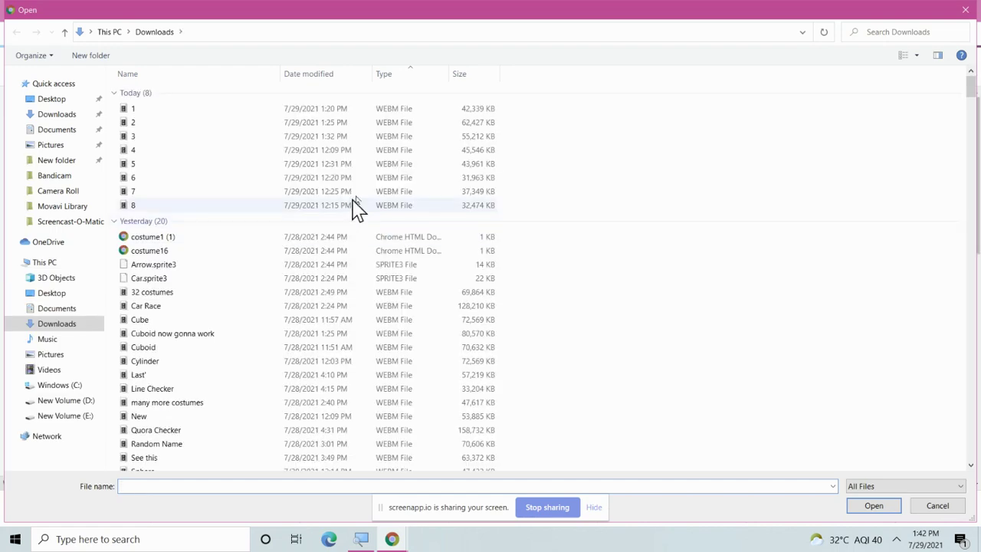
pyautogui.moveTo(536, 211); pyautogui.dragTo(437, 101)
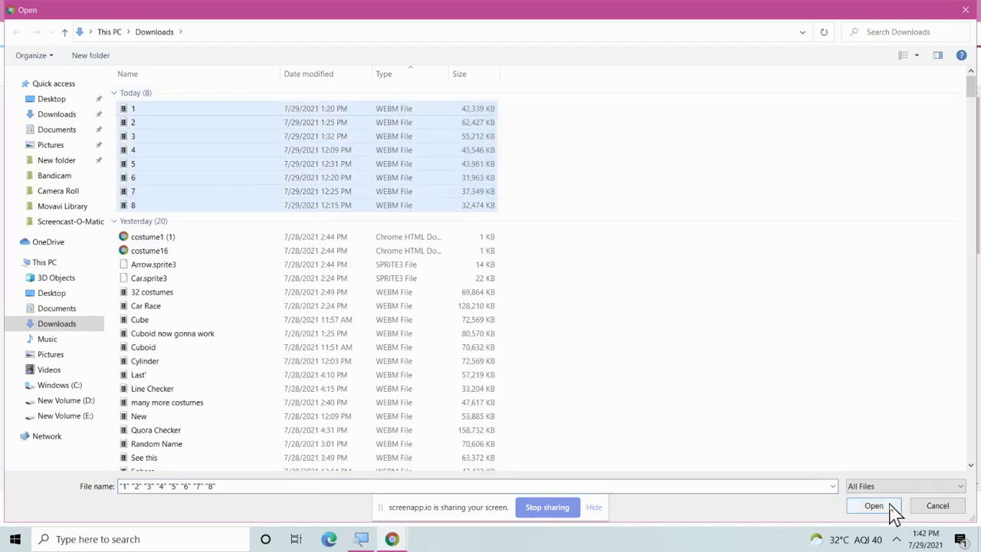
pyautogui.click(889, 510)
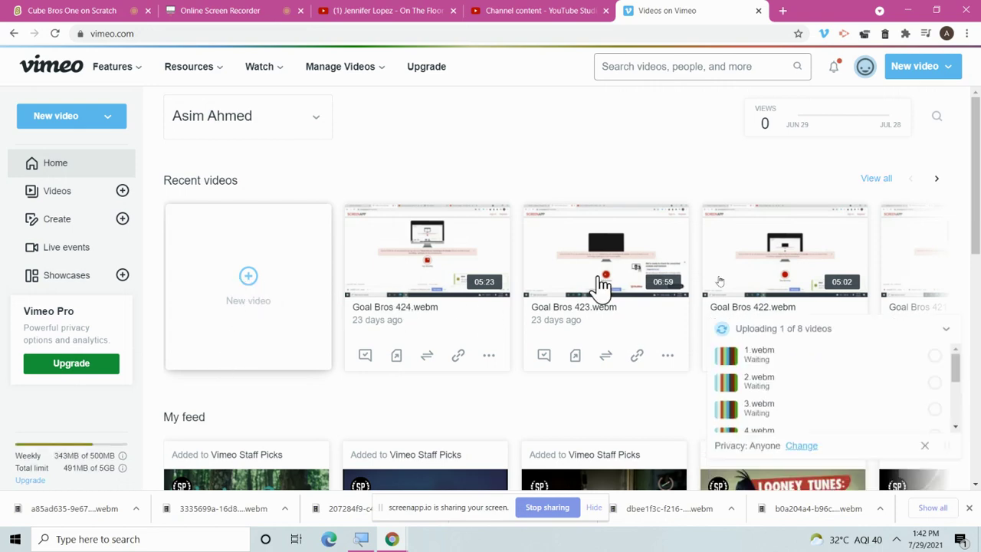
pyautogui.click(312, 299)
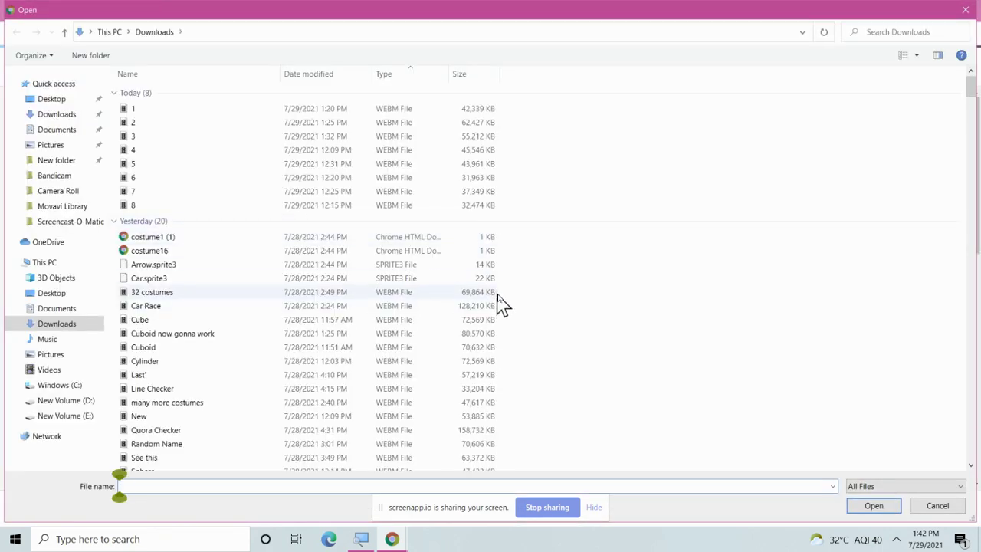
pyautogui.moveTo(510, 307); pyautogui.dragTo(491, 331)
pyautogui.click(554, 322)
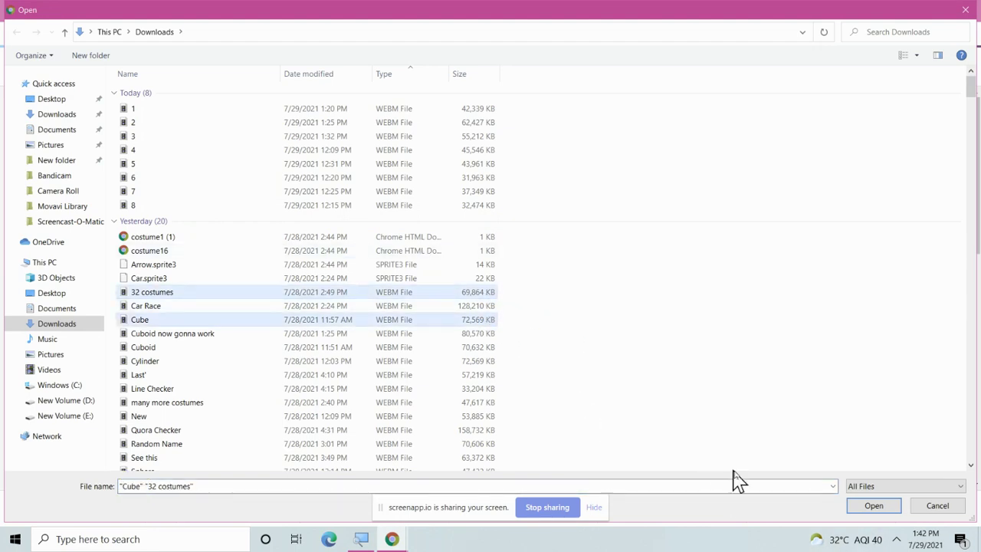
pyautogui.click(888, 509)
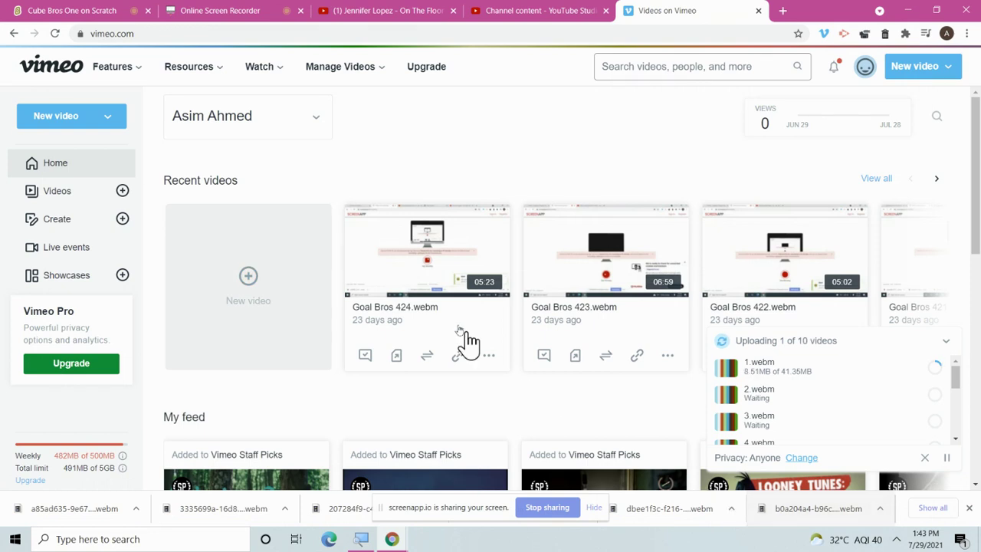
# Check the other browser tabs, then open the Vimeo Create page.
pyautogui.click(177, 12)
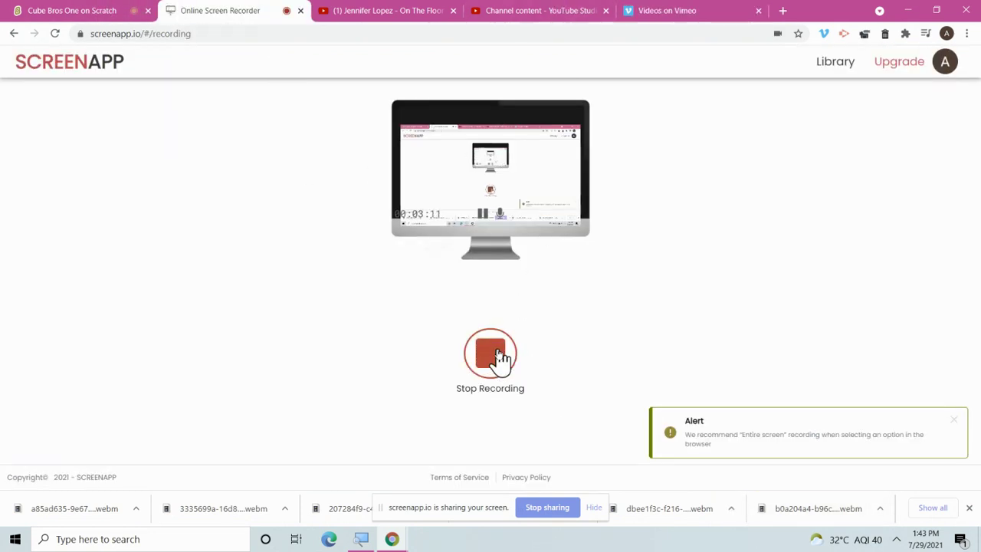
pyautogui.click(529, 13)
pyautogui.click(633, 9)
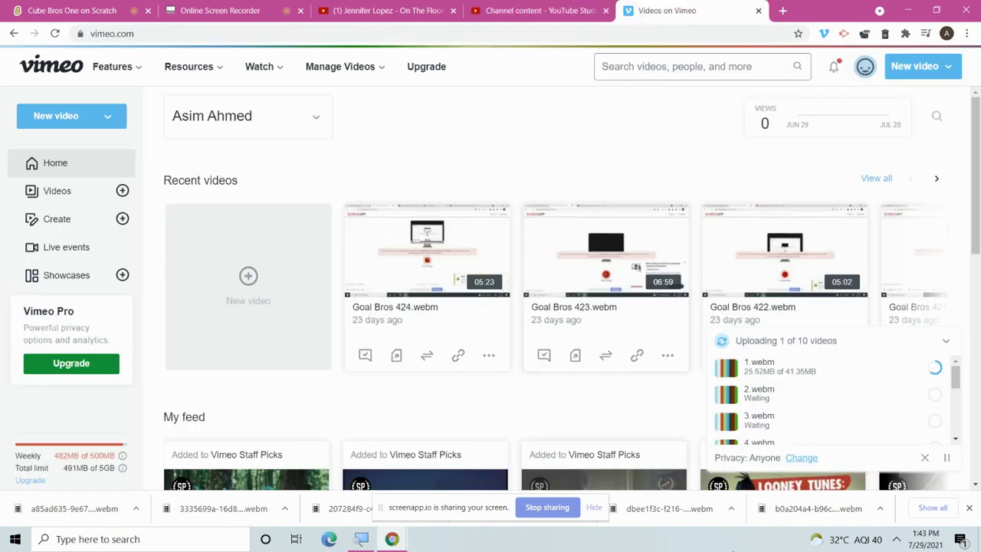
pyautogui.scroll(-4, 778, 375)
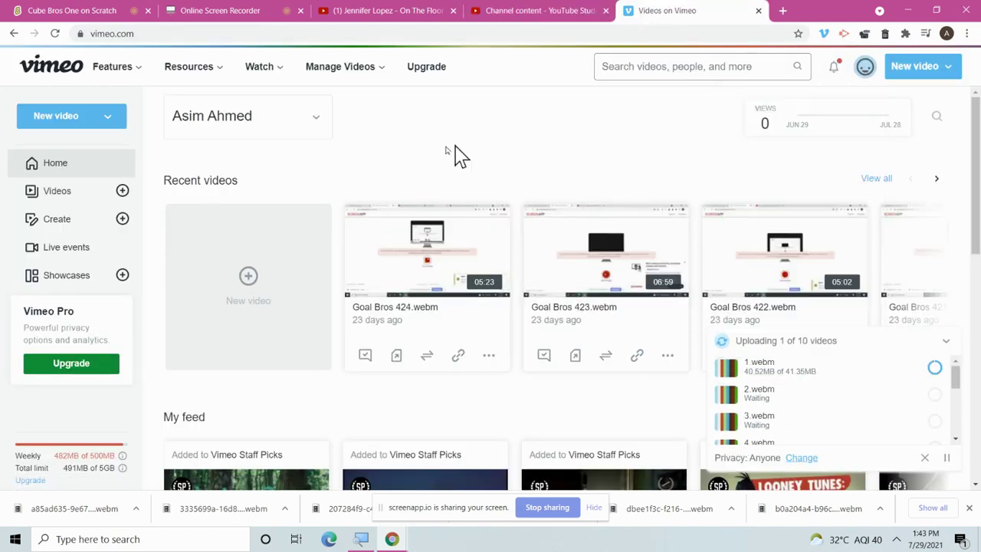
pyautogui.click(81, 222)
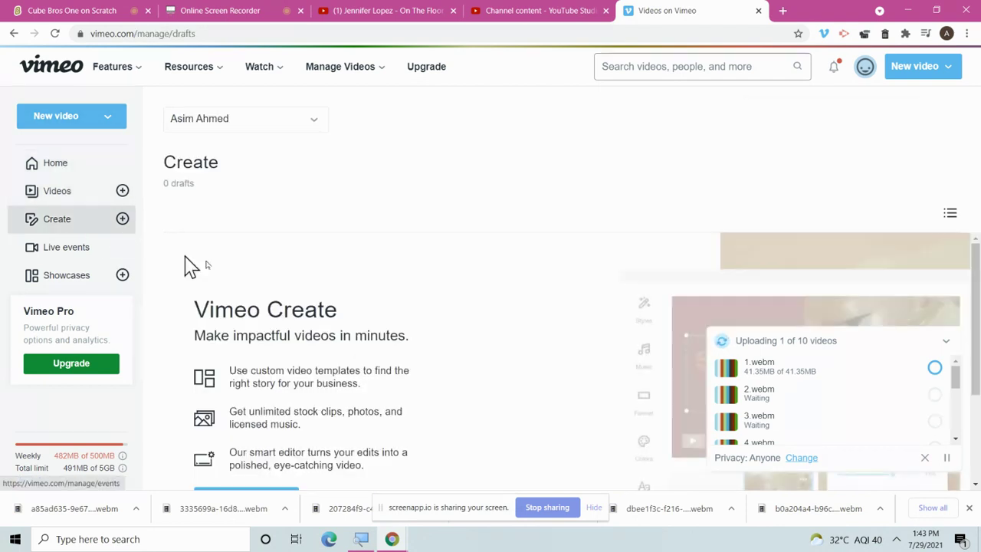
# Try starting a new video from the Vimeo page, backing out of the leave-page warning.
pyautogui.scroll(-3, 429, 341)
pyautogui.click(215, 362)
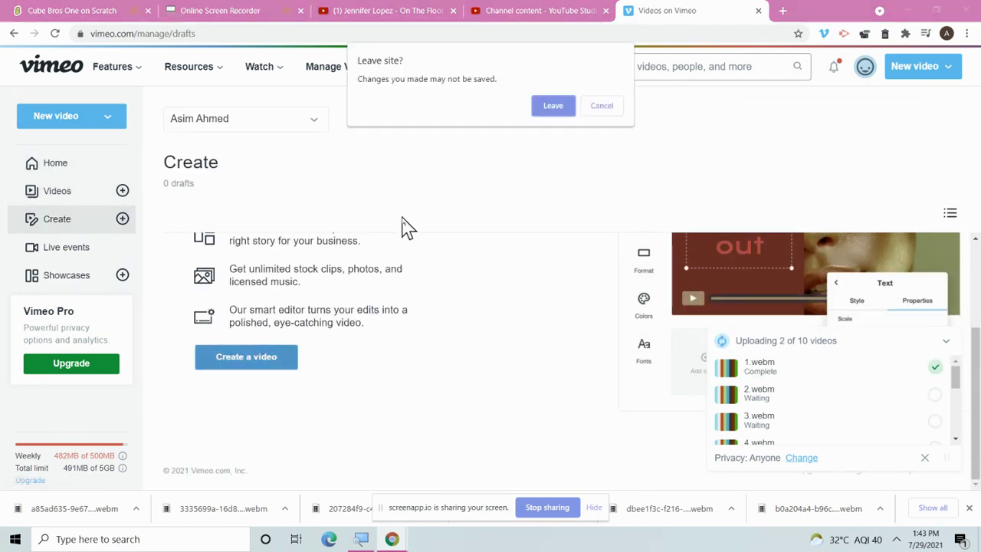
pyautogui.click(613, 106)
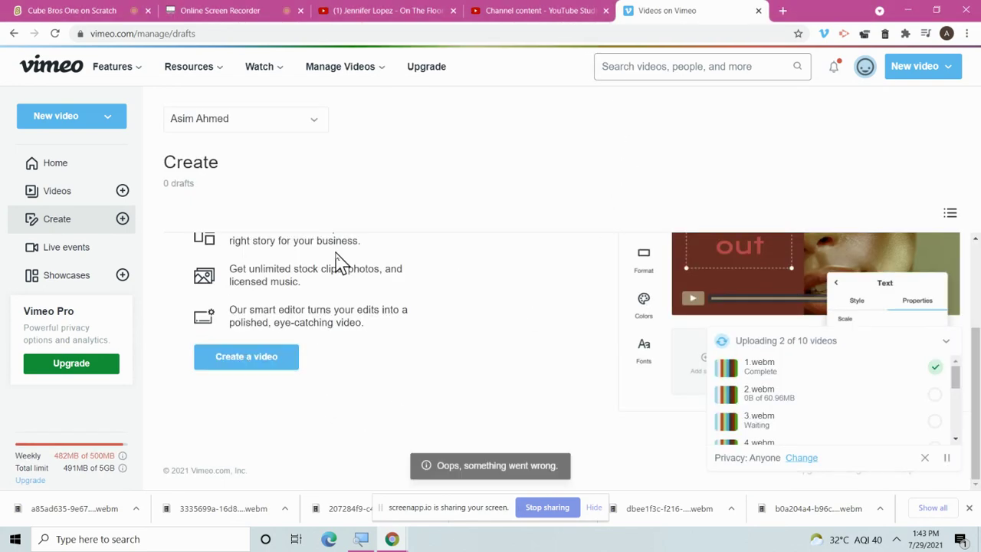
pyautogui.scroll(-3, 333, 330)
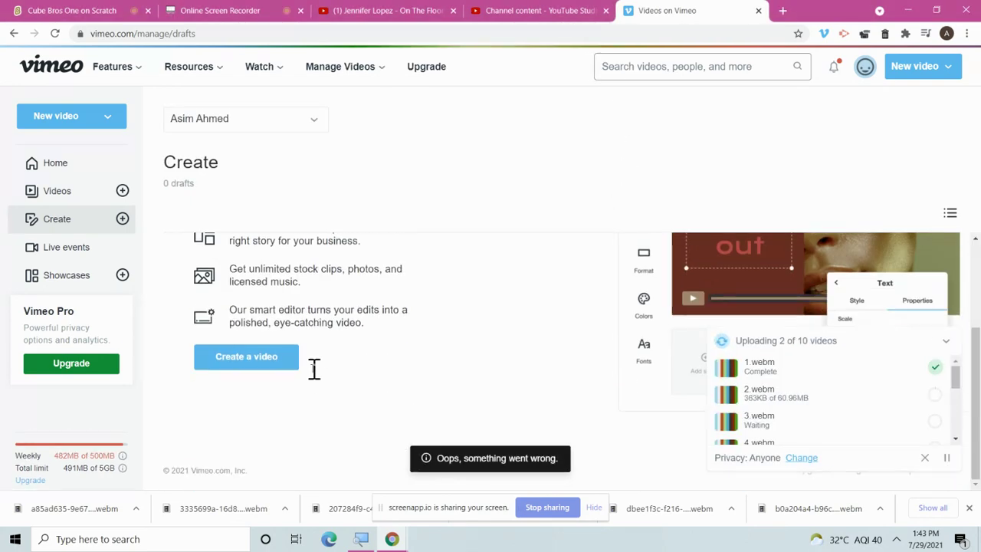
pyautogui.rightClick(241, 360)
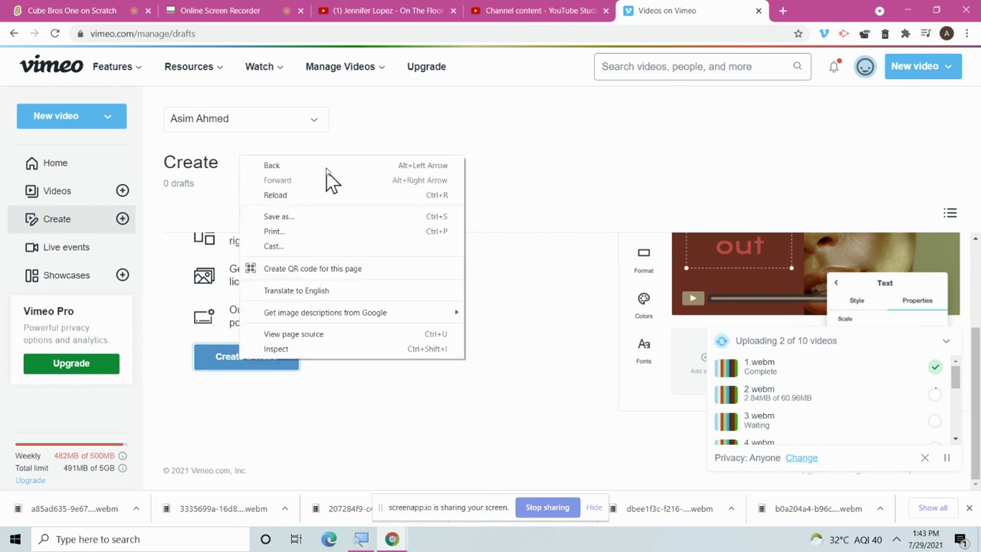
pyautogui.click(516, 9)
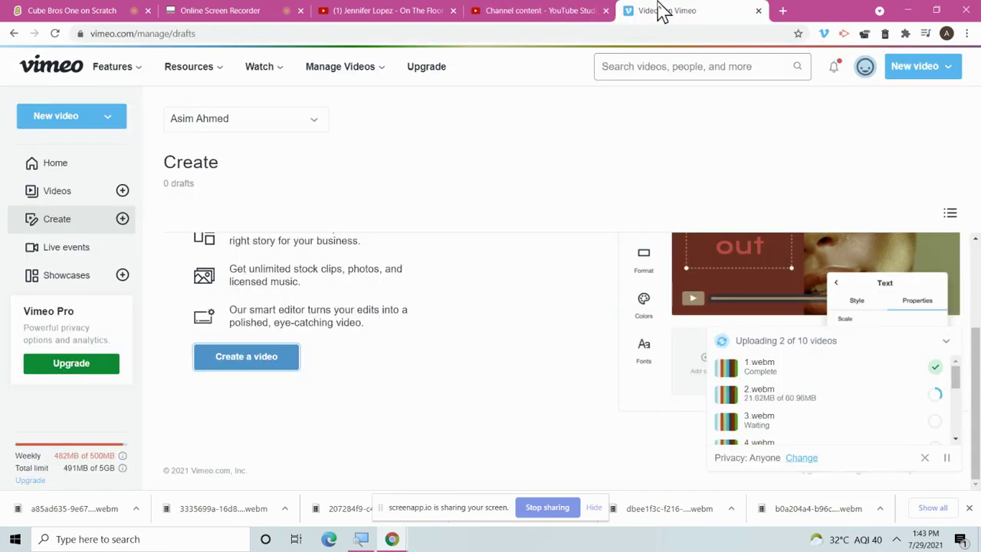
# Duplicate the Vimeo tab and launch Create a video from the copy.
pyautogui.rightClick(663, 11)
pyautogui.click(693, 96)
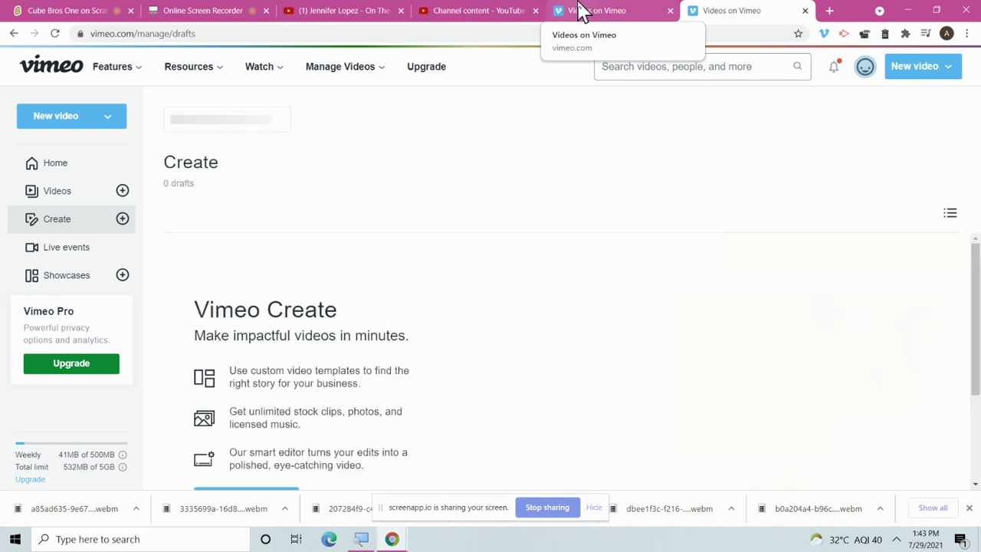
pyautogui.click(581, 11)
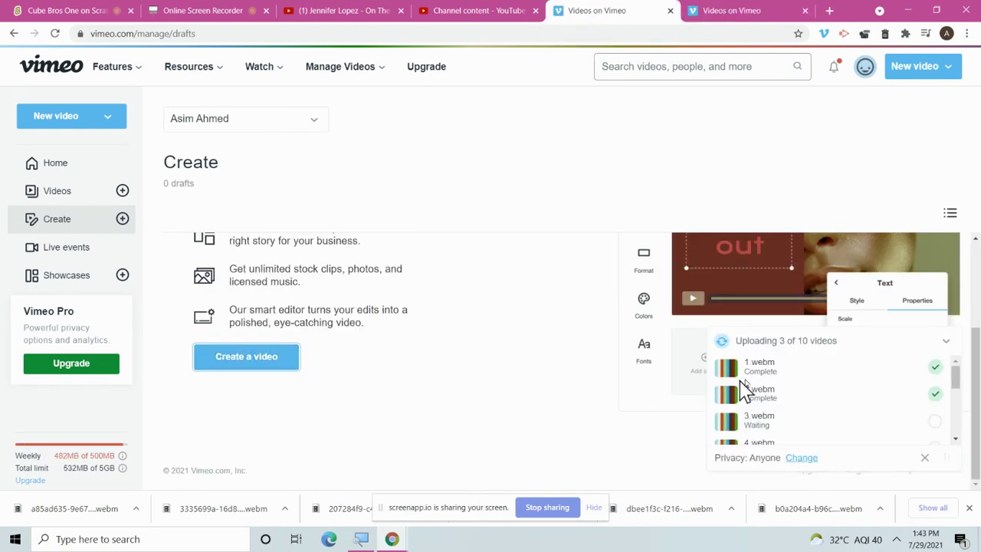
pyautogui.click(734, 11)
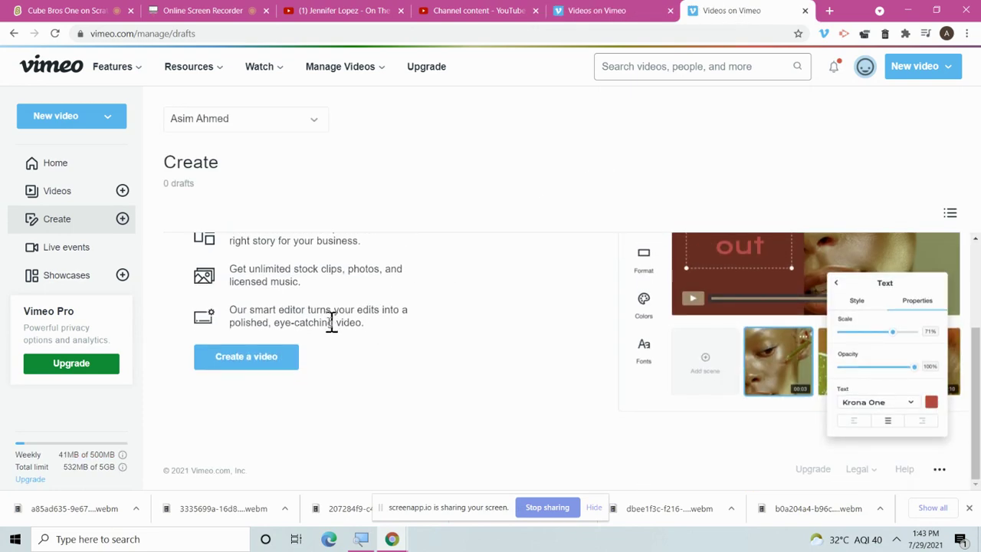
pyautogui.click(286, 357)
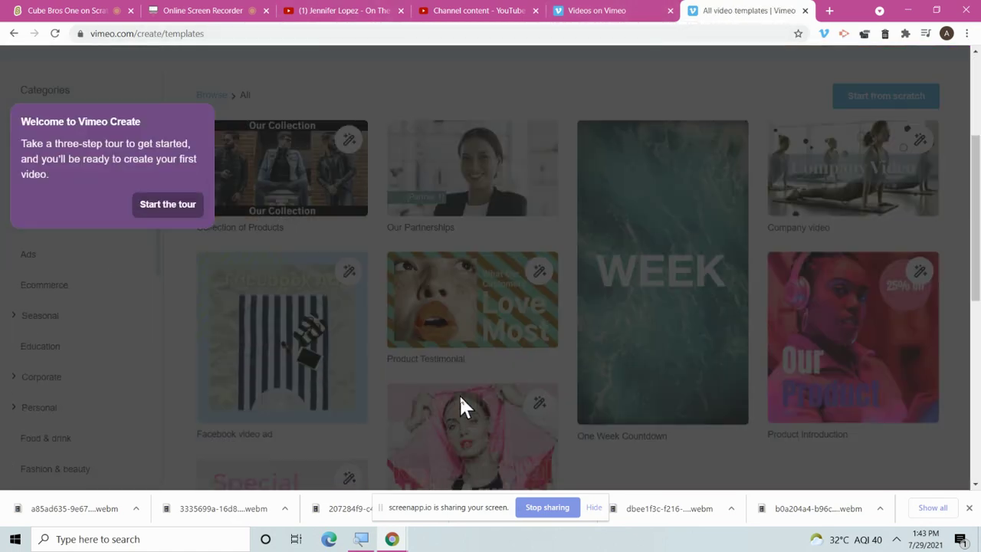
# Pick the New Product Arrival template in Portrait orientation and start customizing it.
pyautogui.click(172, 207)
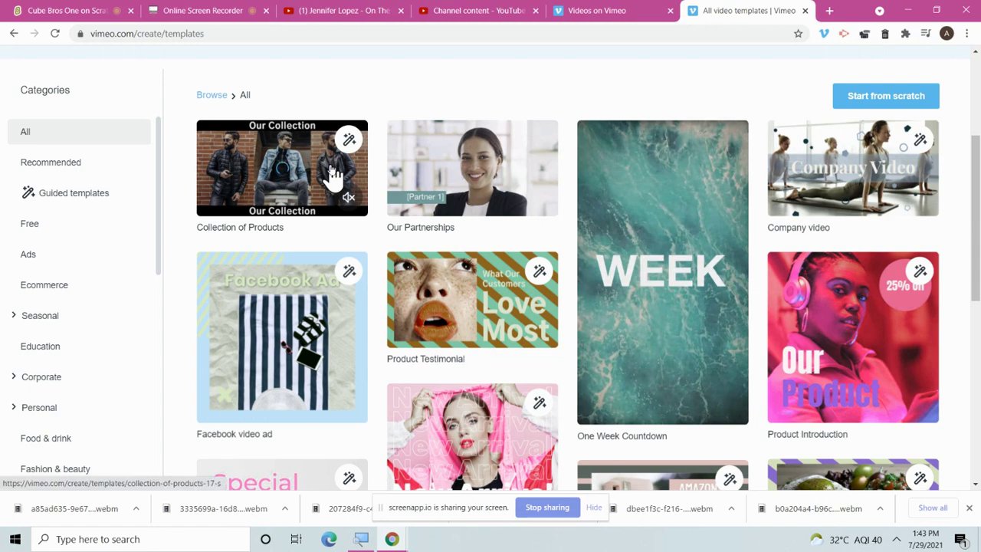
pyautogui.scroll(-3, 478, 330)
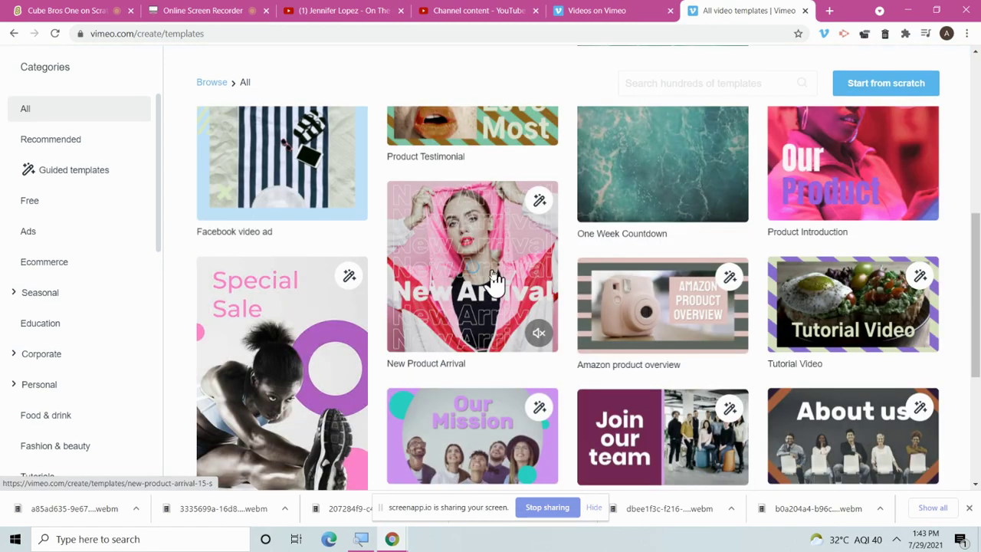
pyautogui.click(506, 238)
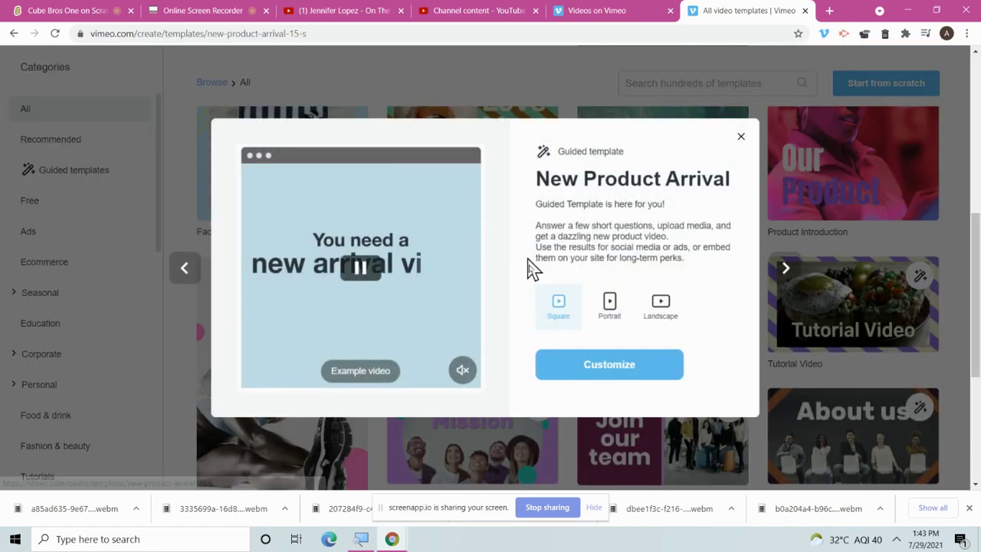
pyautogui.click(609, 302)
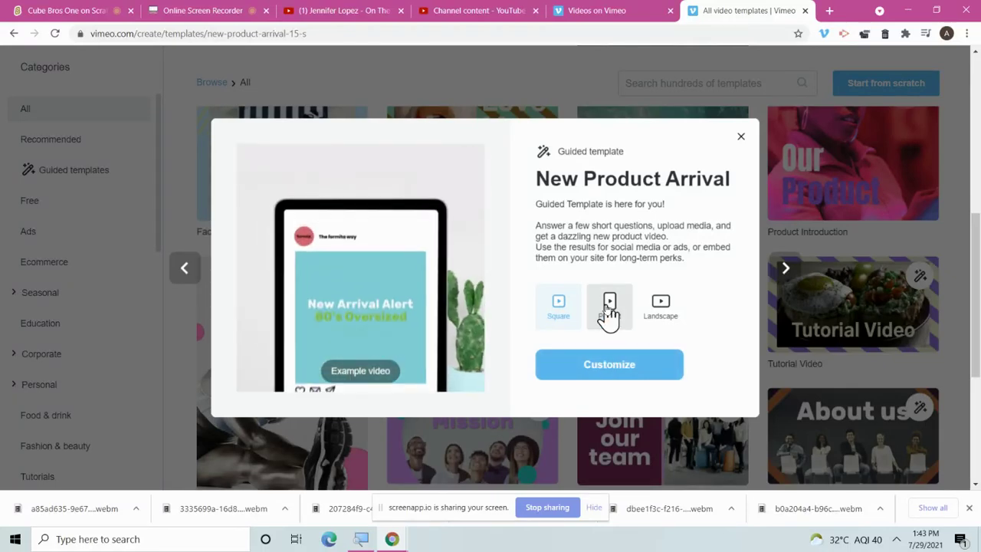
pyautogui.click(622, 367)
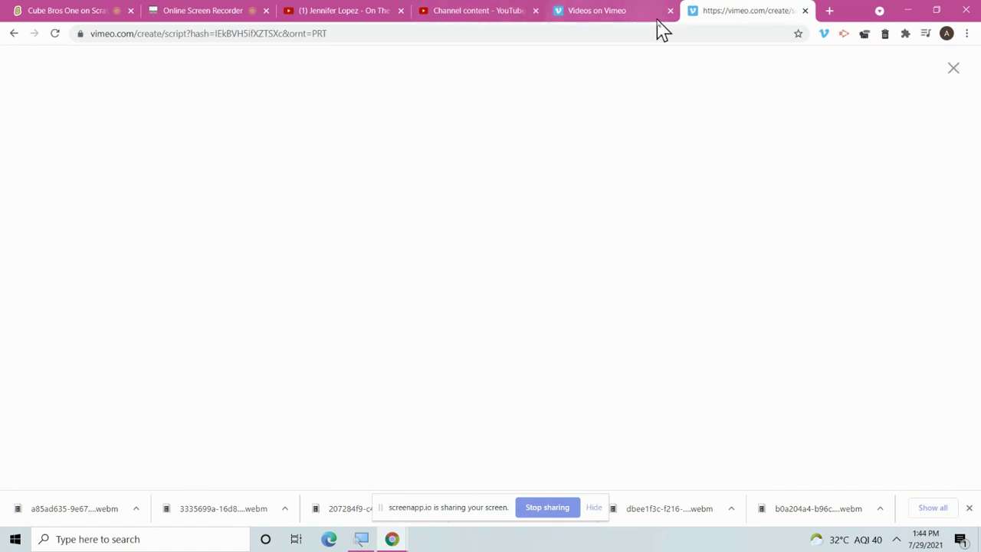
# Check the recorder and Vimeo videos tabs, then return to the New Product Arrival form.
pyautogui.click(126, 8)
pyautogui.click(222, 10)
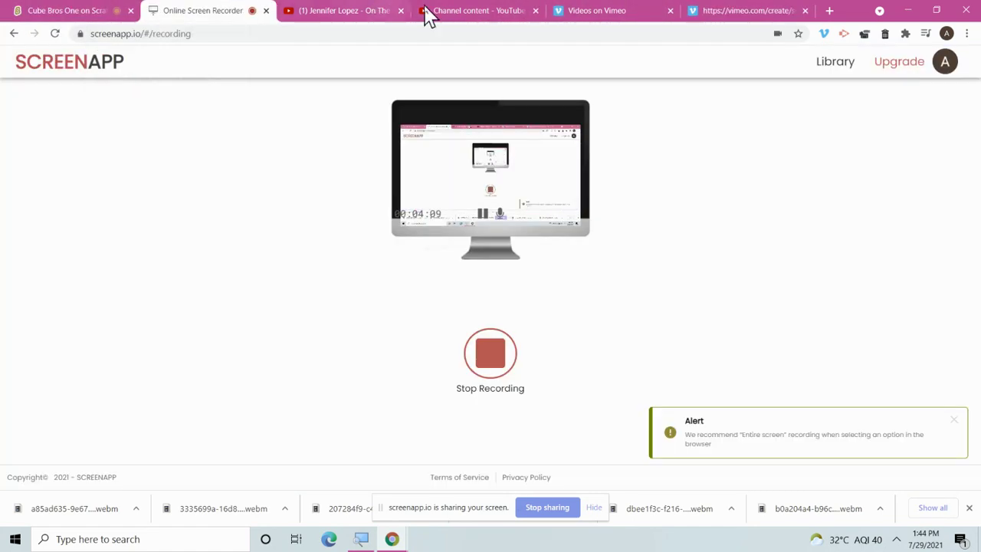
pyautogui.click(660, 10)
pyautogui.click(698, 10)
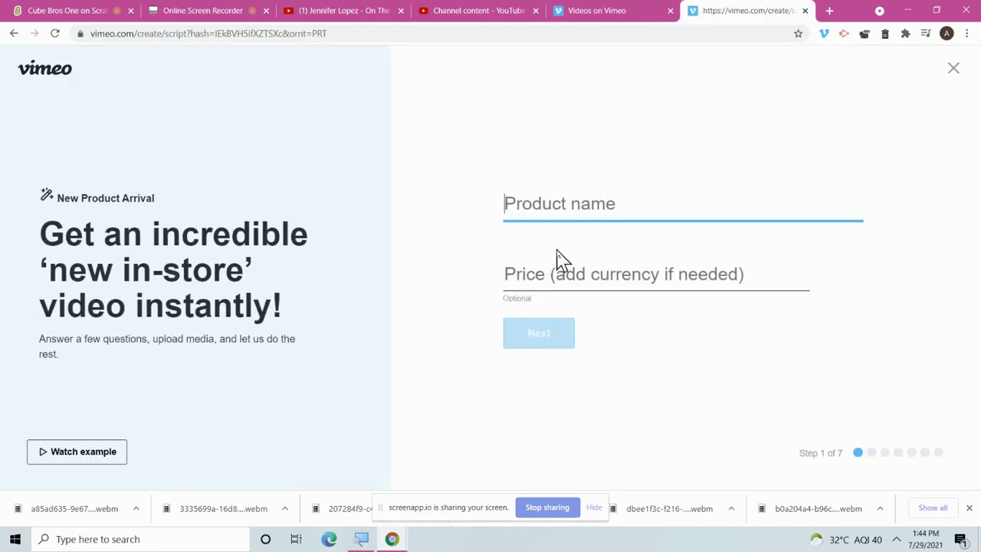
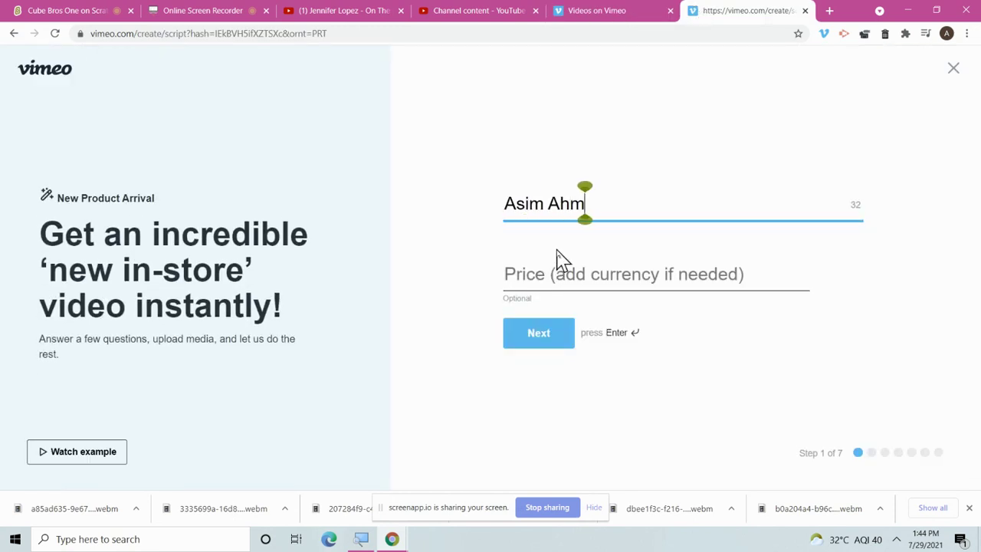
# Enter the product name, then choose 'New arrival alert' and 'Available in all colors'.
pyautogui.click(530, 338)
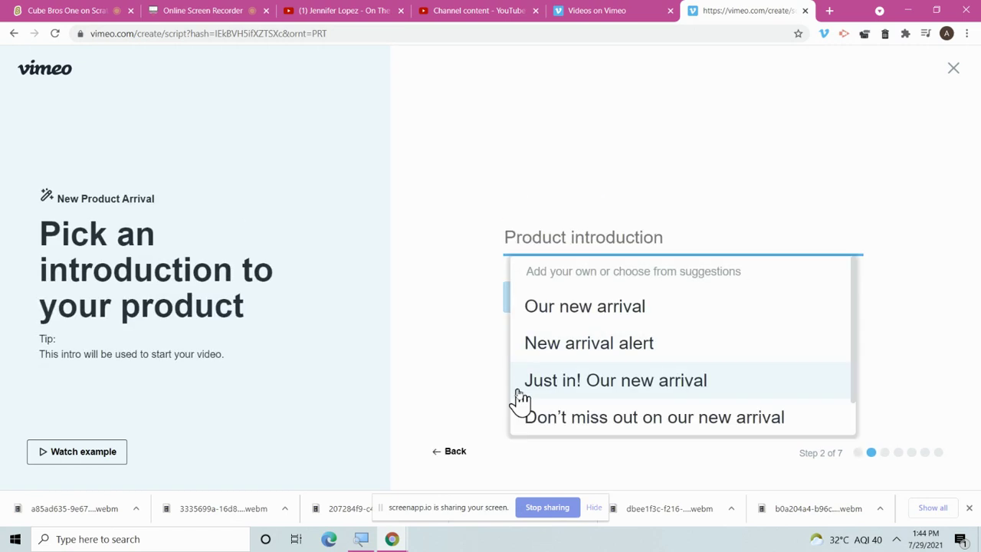
pyautogui.click(589, 346)
pyautogui.click(528, 306)
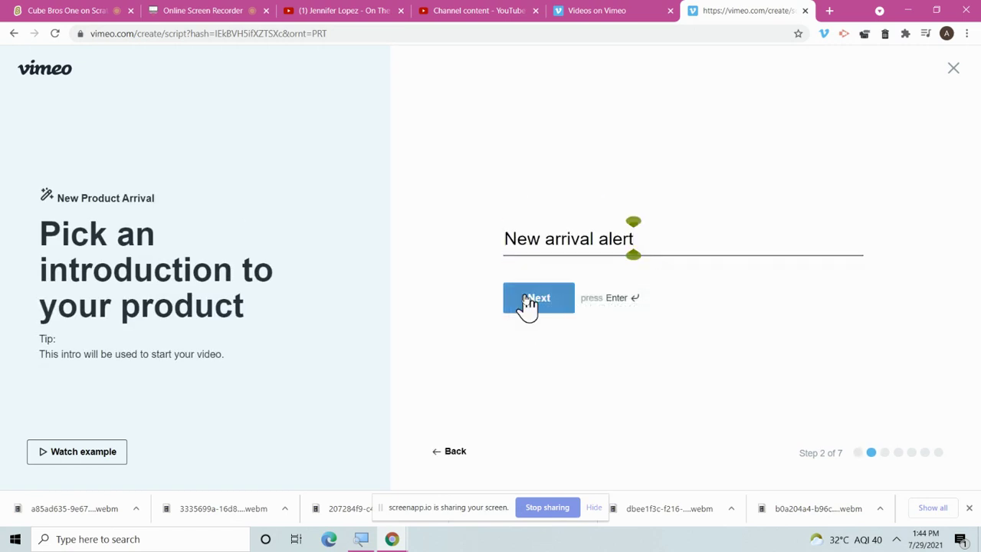
pyautogui.click(565, 328)
pyautogui.click(565, 328)
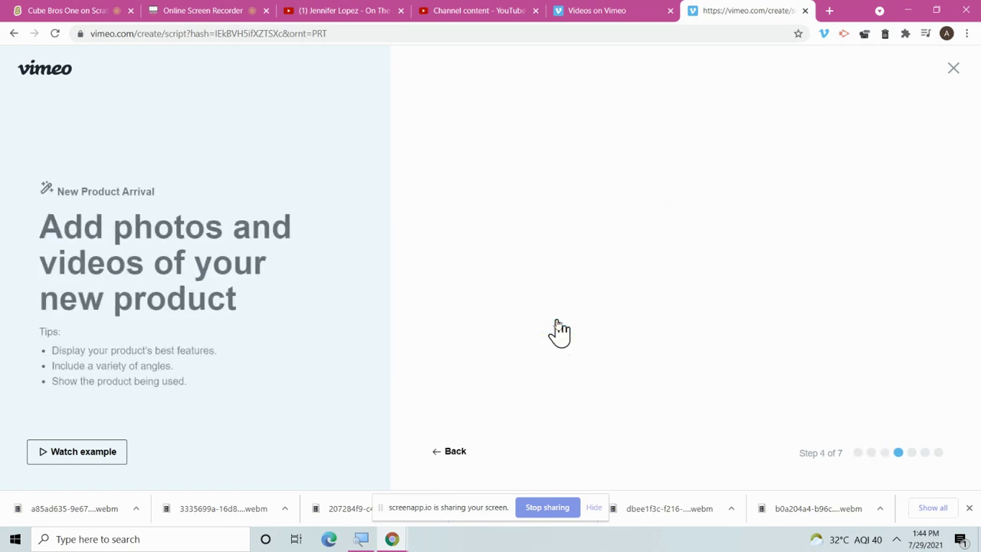
# Upload the fourth Camera Roll picture and add it as the product media.
pyautogui.click(549, 261)
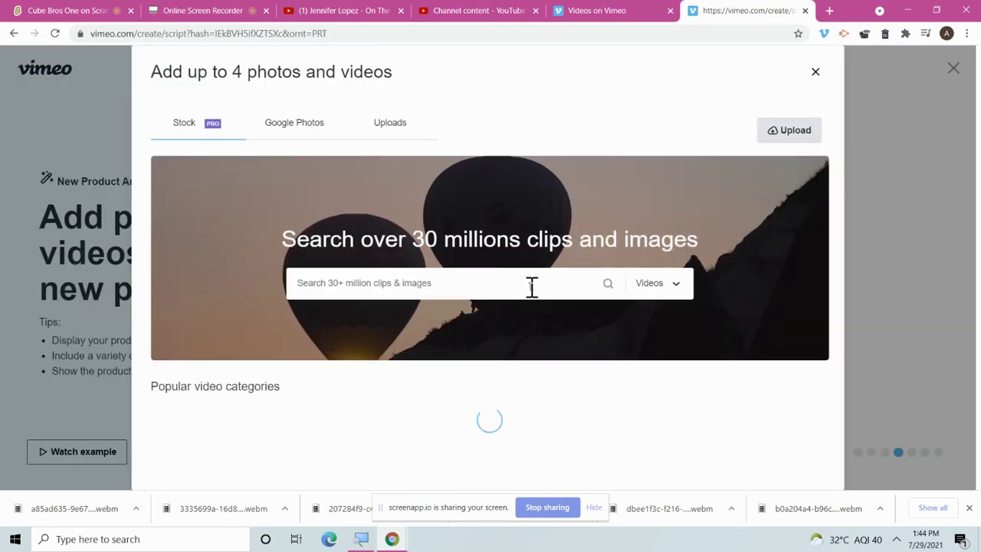
pyautogui.click(295, 133)
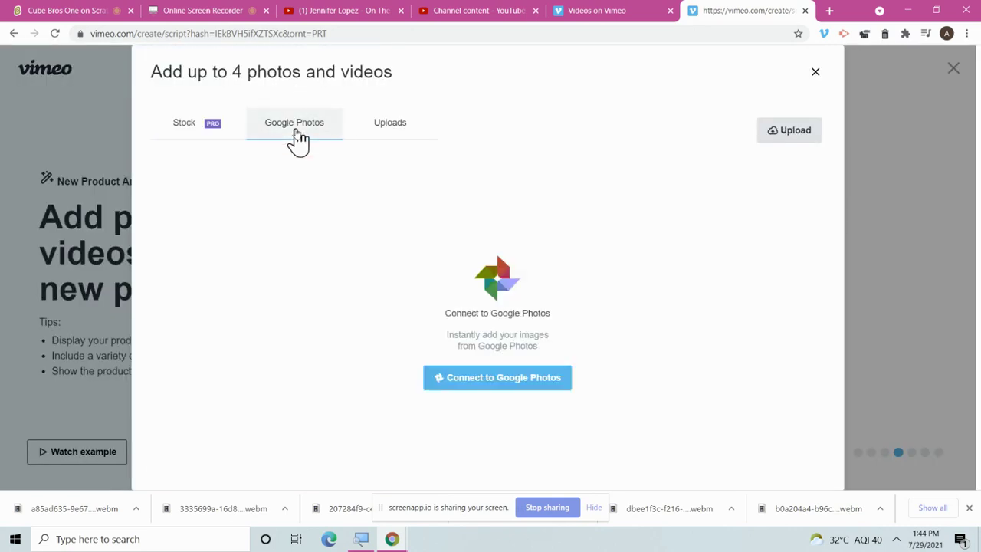
pyautogui.click(383, 141)
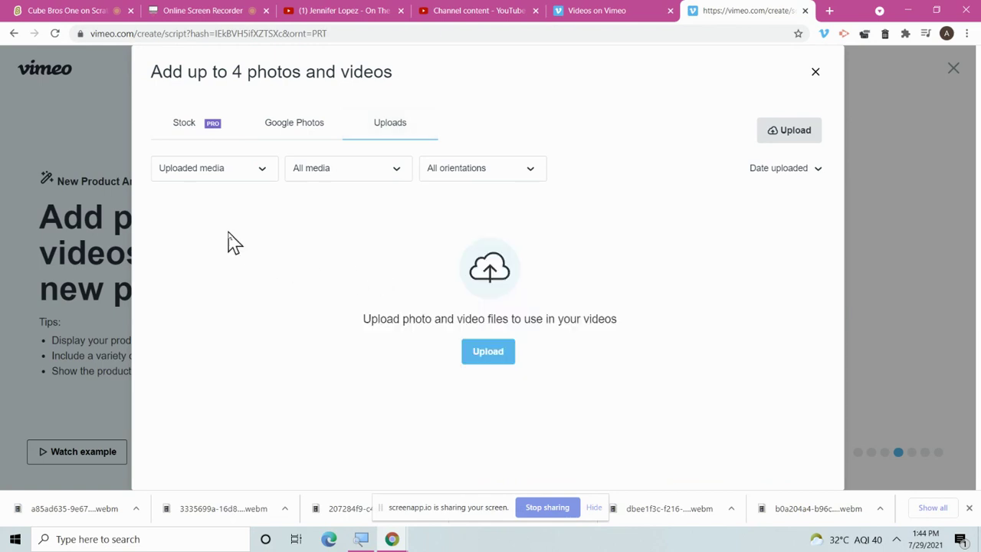
pyautogui.click(475, 351)
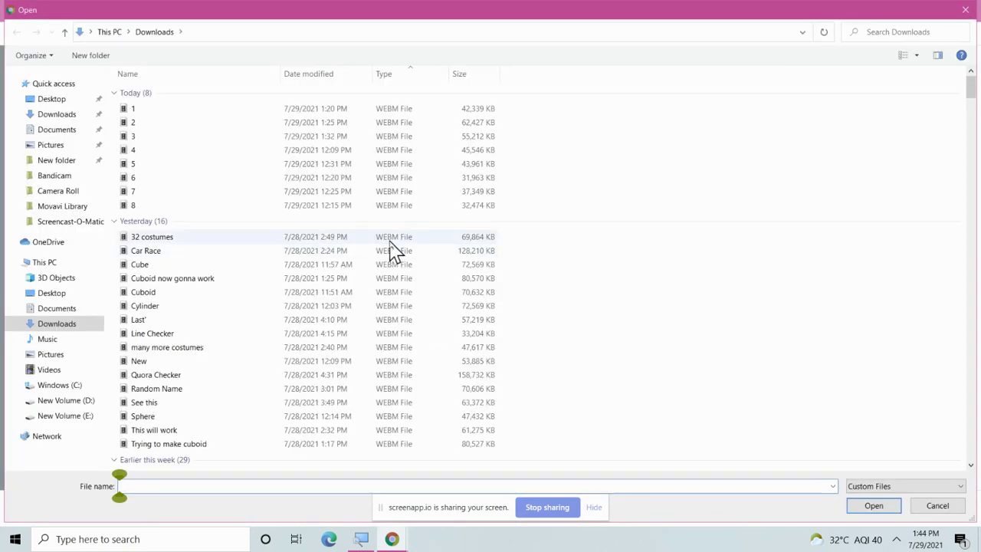
pyautogui.click(64, 180)
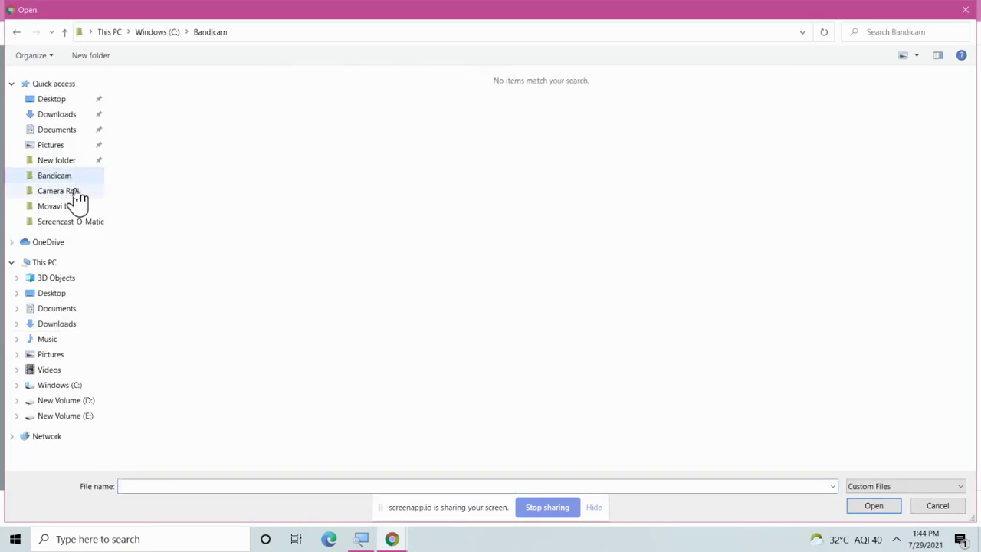
pyautogui.click(61, 191)
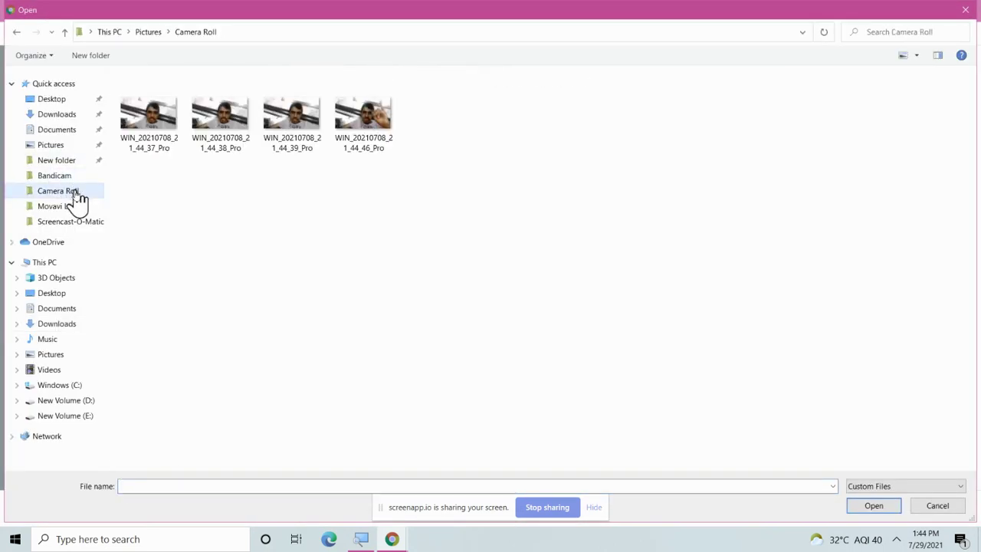
pyautogui.click(377, 131)
pyautogui.click(856, 509)
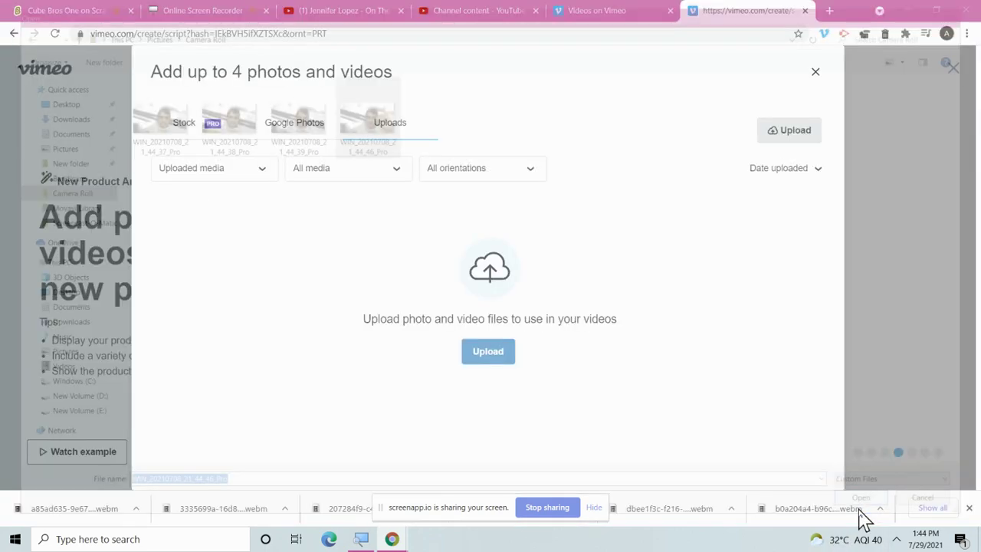
pyautogui.click(762, 468)
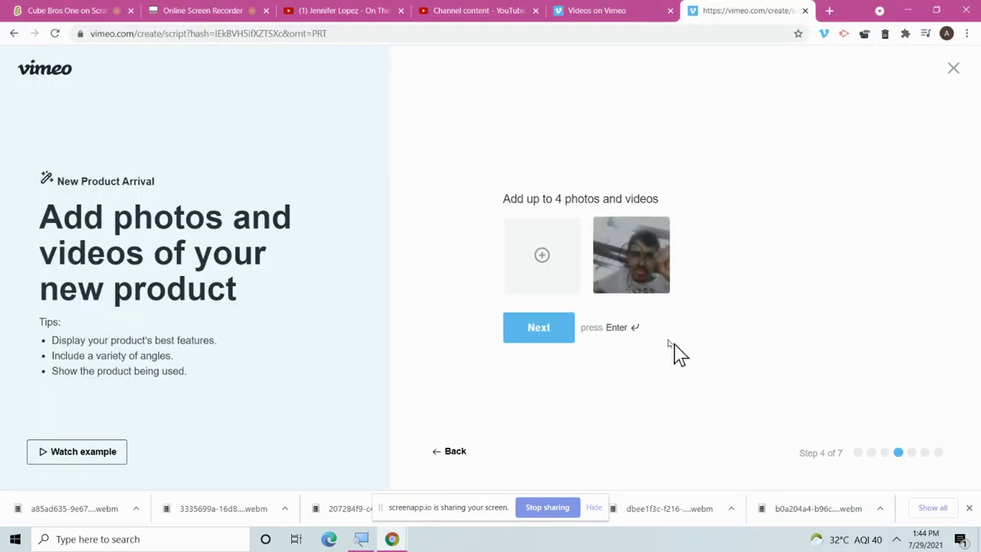
# Skip the shipping offer, set 'Shop now' as call to action, and generate the preview.
pyautogui.click(538, 338)
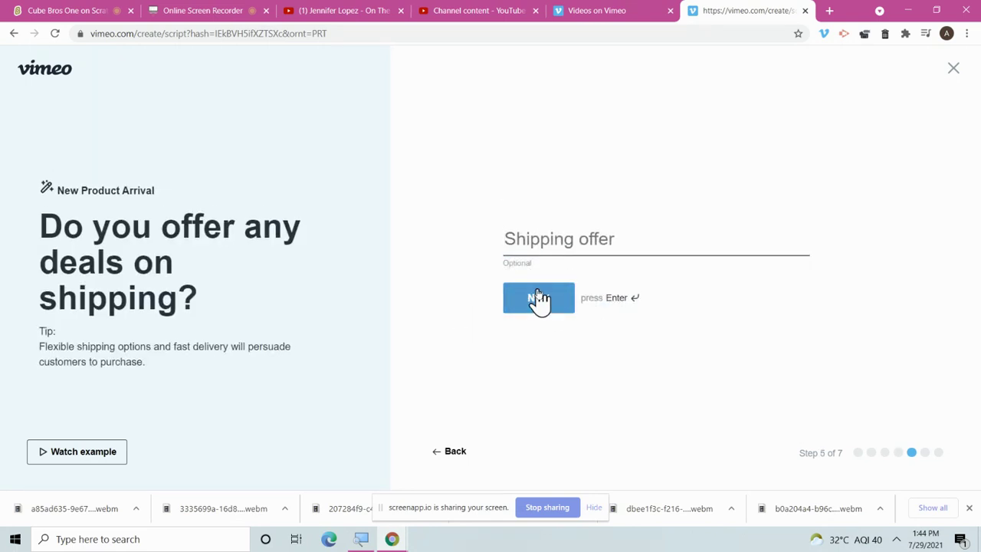
pyautogui.click(539, 303)
pyautogui.click(563, 307)
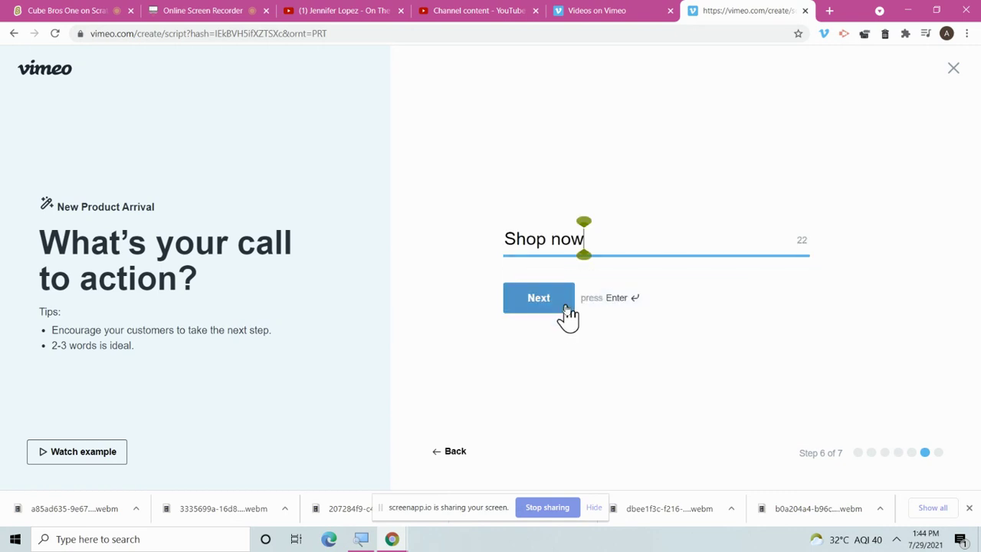
pyautogui.click(564, 306)
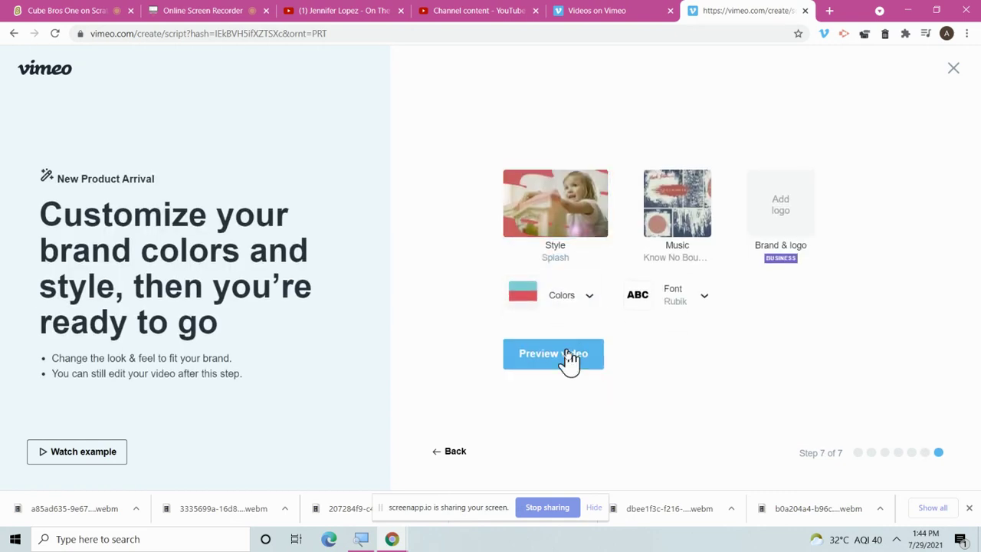
pyautogui.click(570, 362)
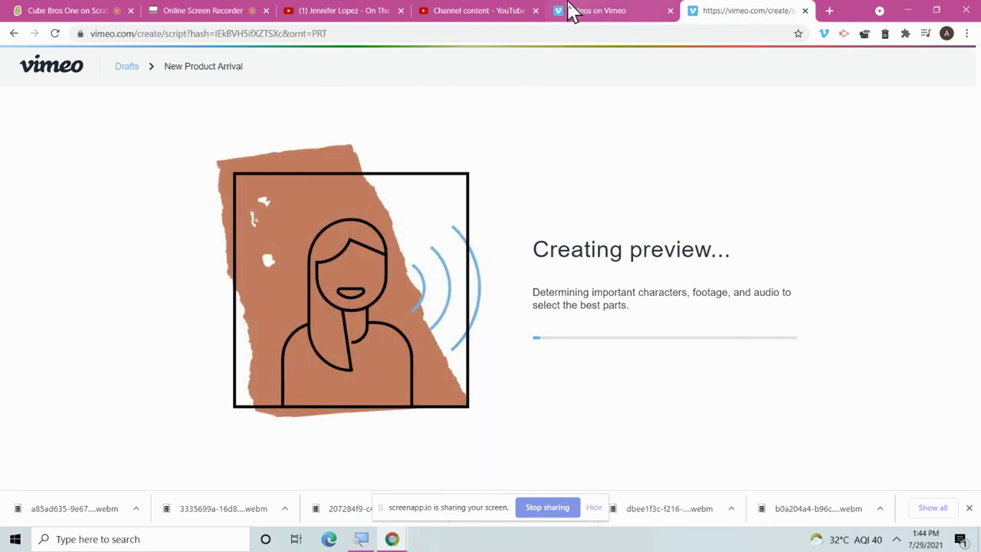
# Wait for the 12-second preview to finish loading, then Save & share it.
pyautogui.click(46, 10)
pyautogui.click(188, 11)
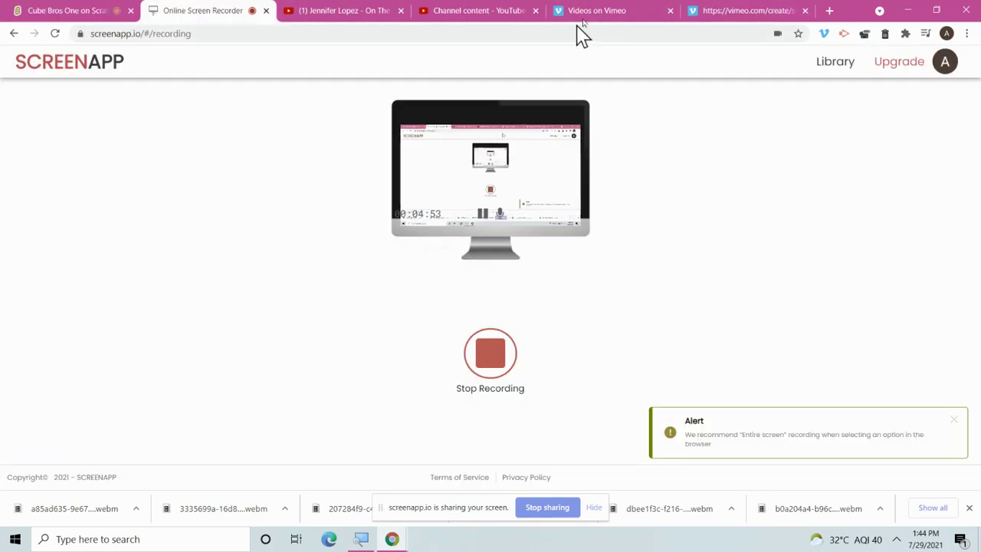
pyautogui.click(715, 12)
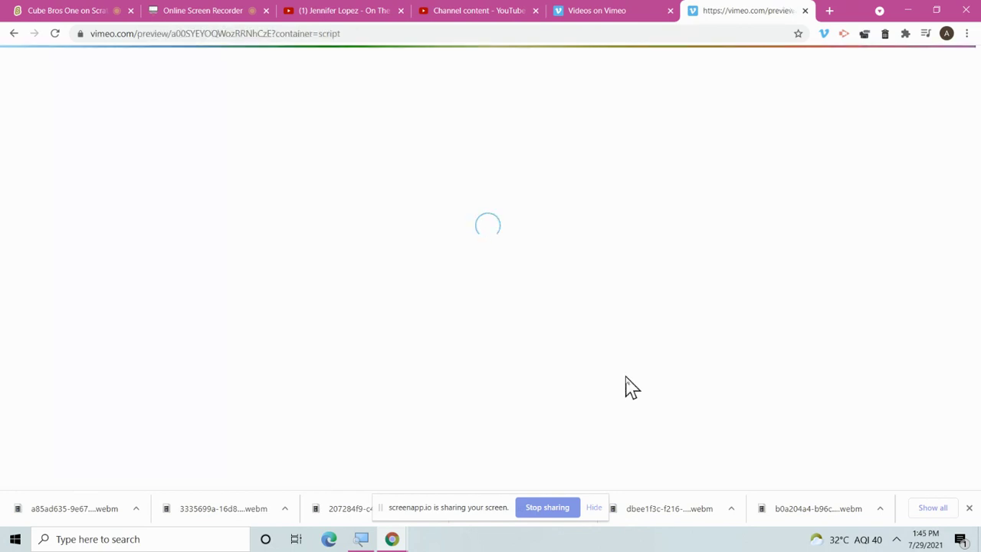
pyautogui.click(896, 539)
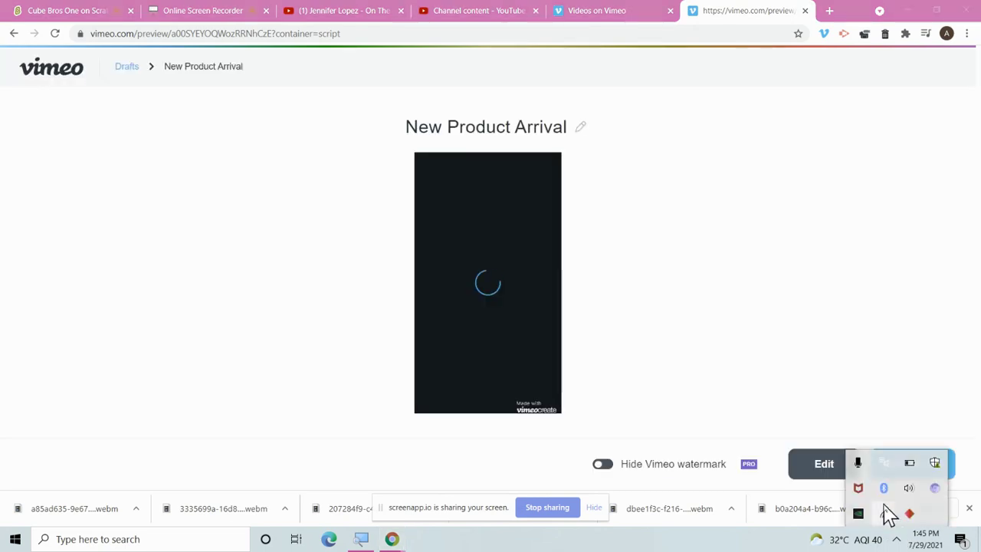
pyautogui.click(887, 515)
pyautogui.click(613, 366)
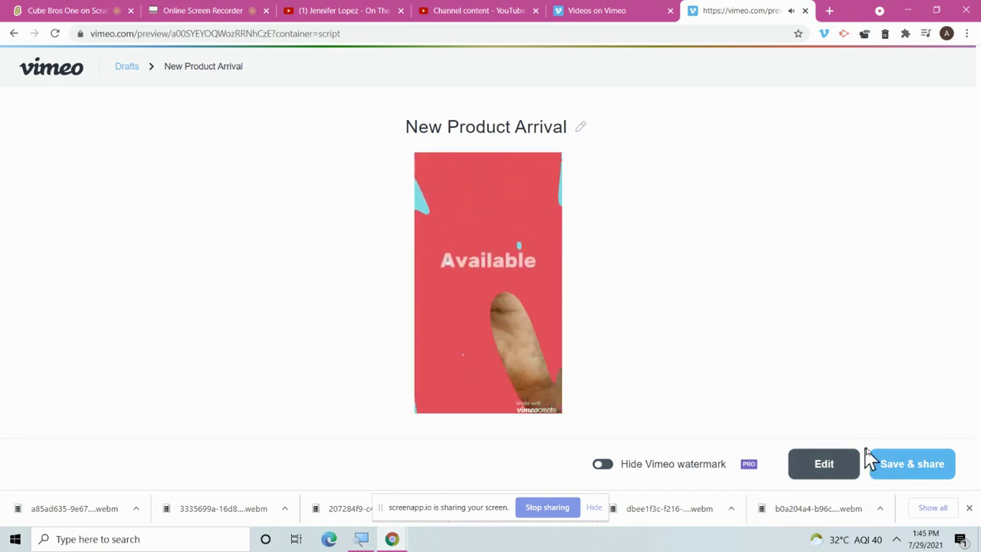
pyautogui.click(895, 460)
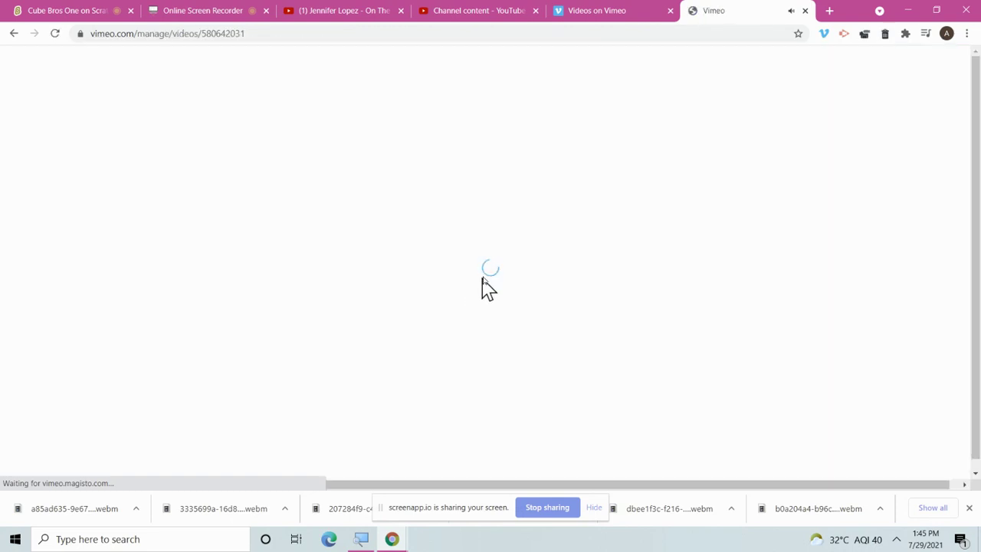
# Review the Vimeo batch upload list, then return to YouTube Studio's Channel content.
pyautogui.click(648, 11)
pyautogui.scroll(-5, 770, 406)
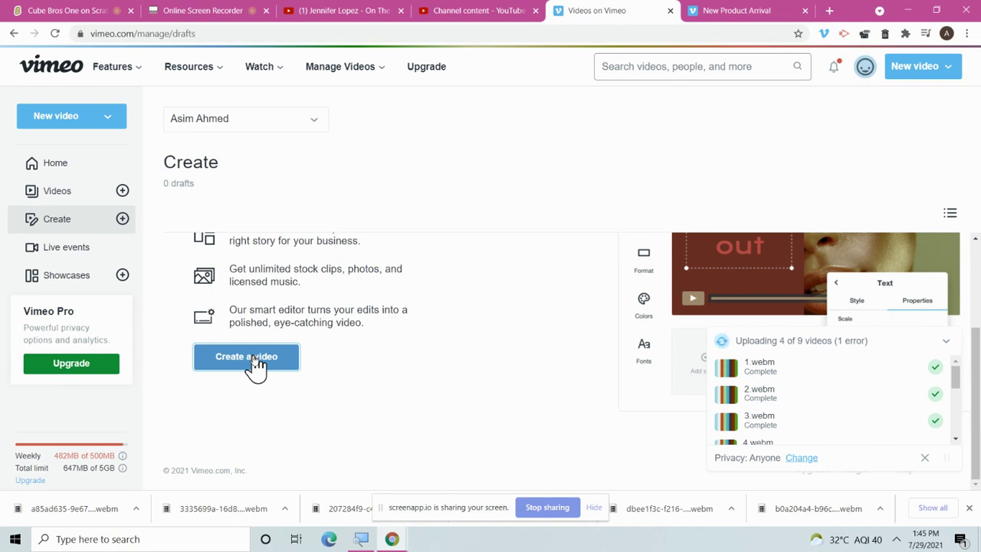
pyautogui.click(438, 10)
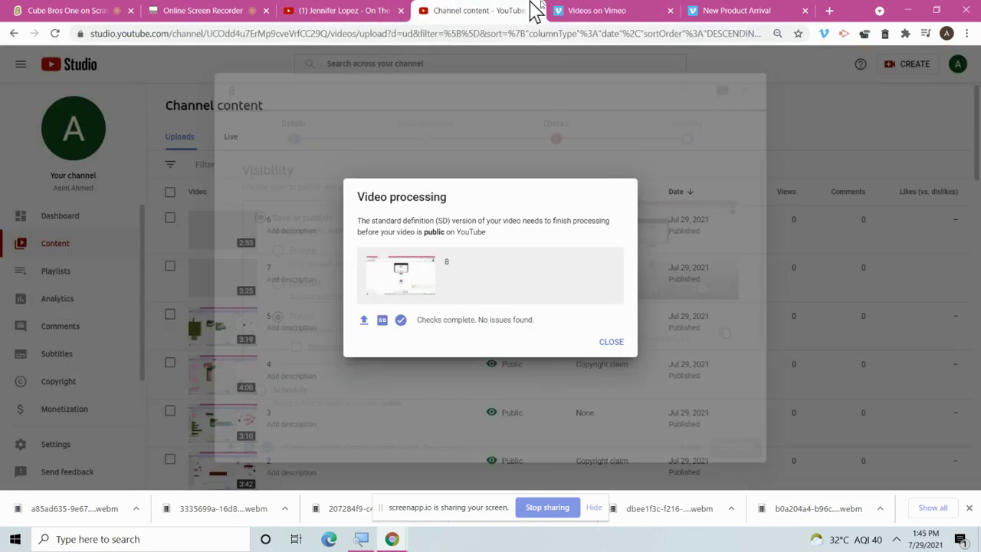